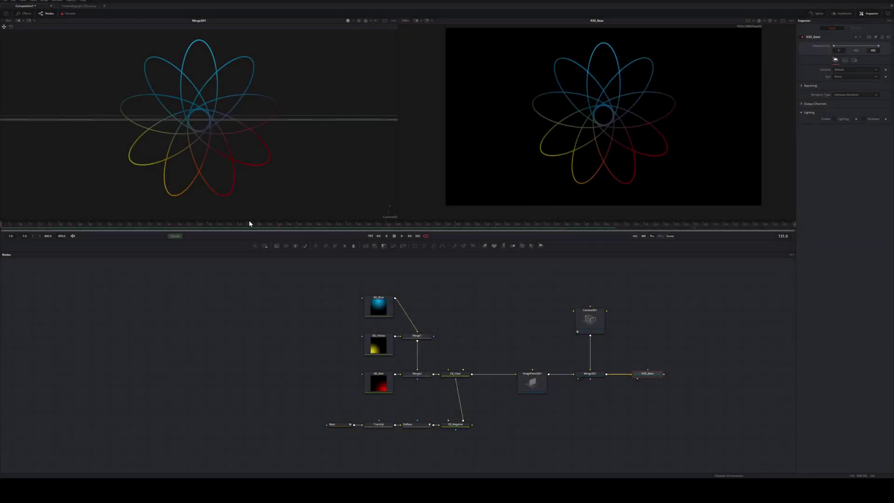
- Paste instances of the Base, TransUp, DuBase and CB_Negative nodes and line them up directly beneath the originals
drag(248, 223, 211, 224)
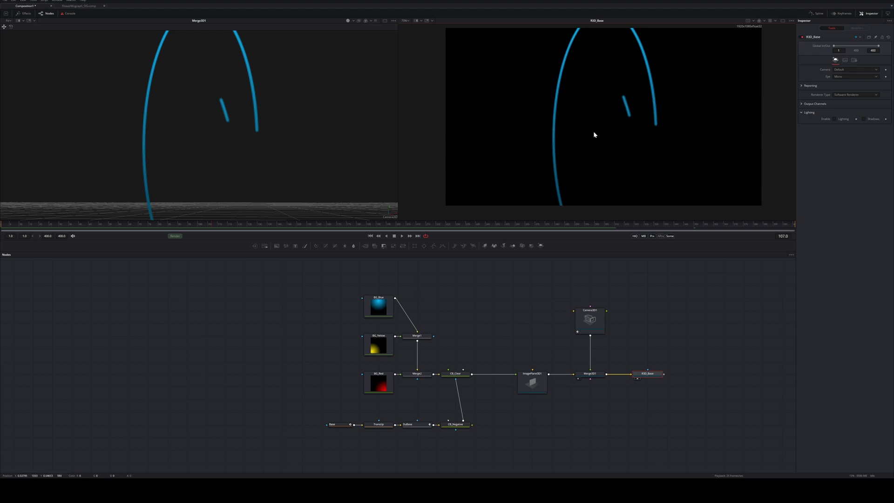
drag(419, 398, 426, 326)
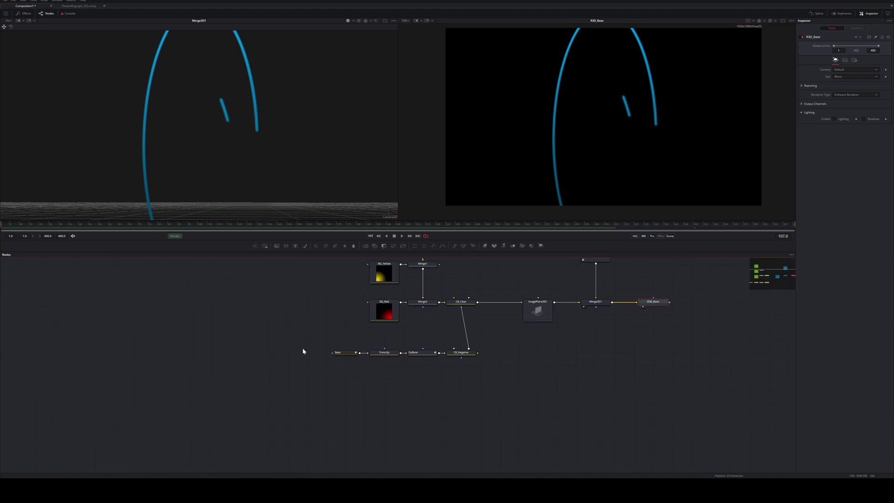
drag(292, 342, 494, 374)
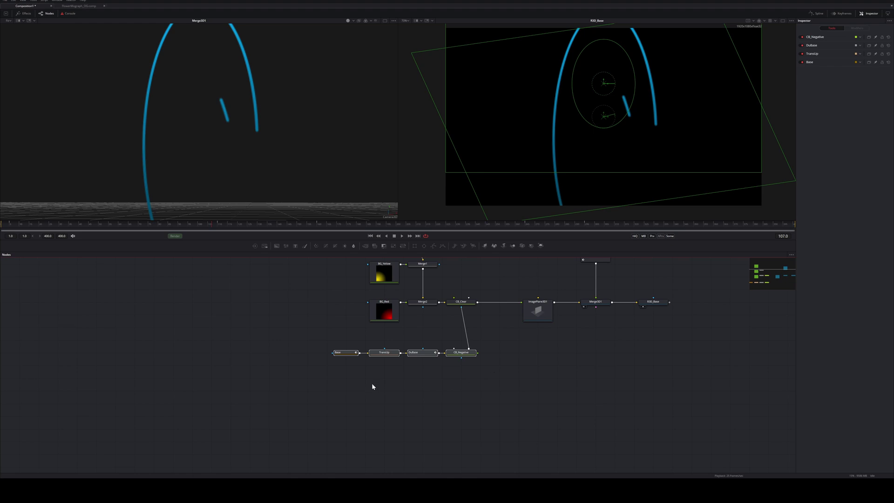
key(ctrl+shift+v)
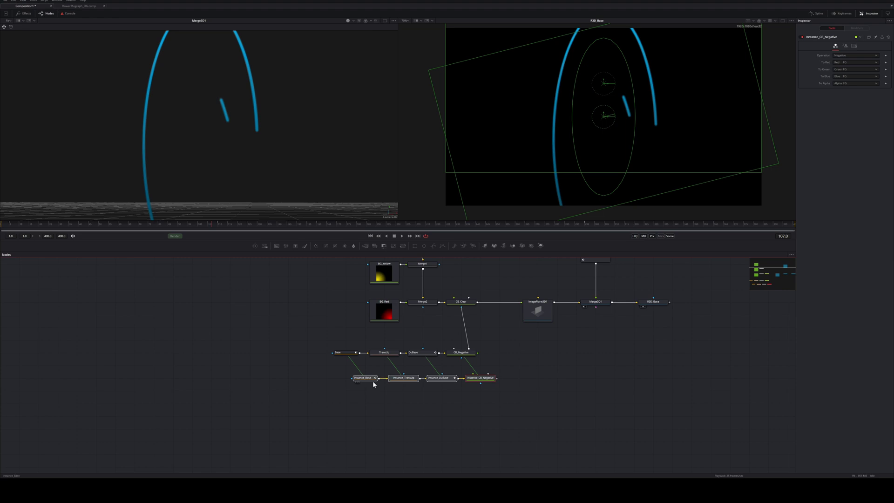
drag(357, 379, 354, 378)
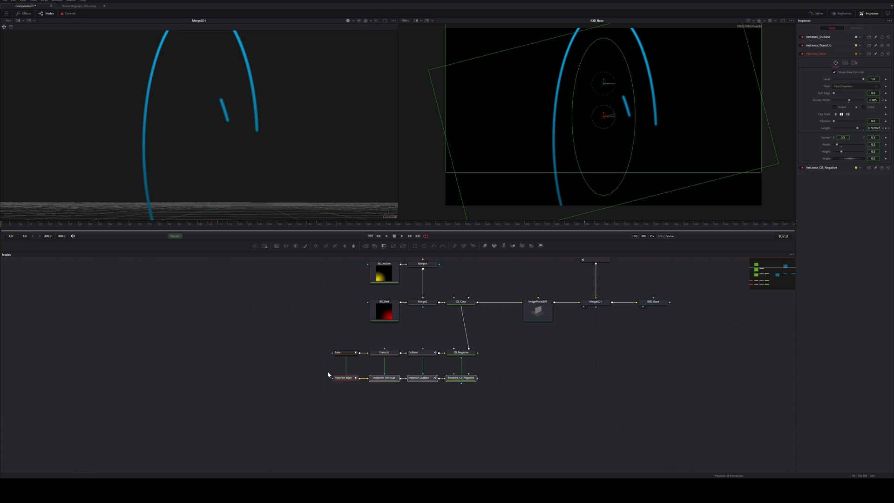
- Rename the Instance_Base node as Emitter
click(346, 378)
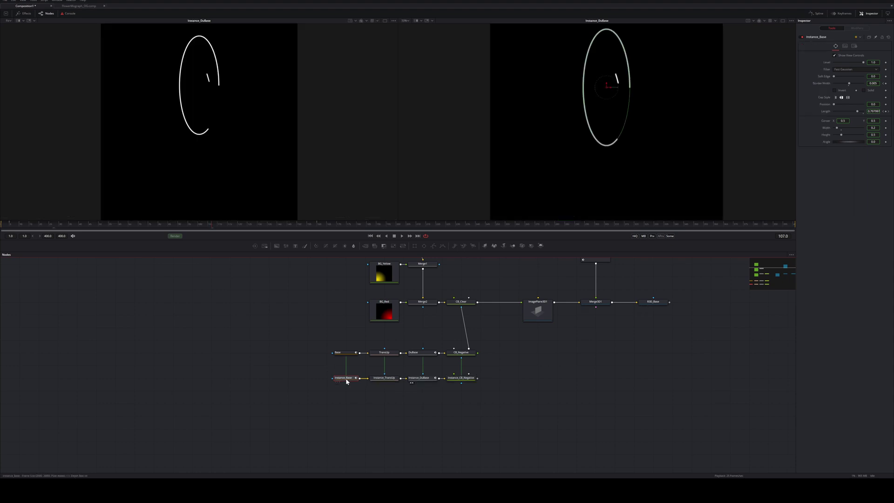
key(F2)
text(Em)
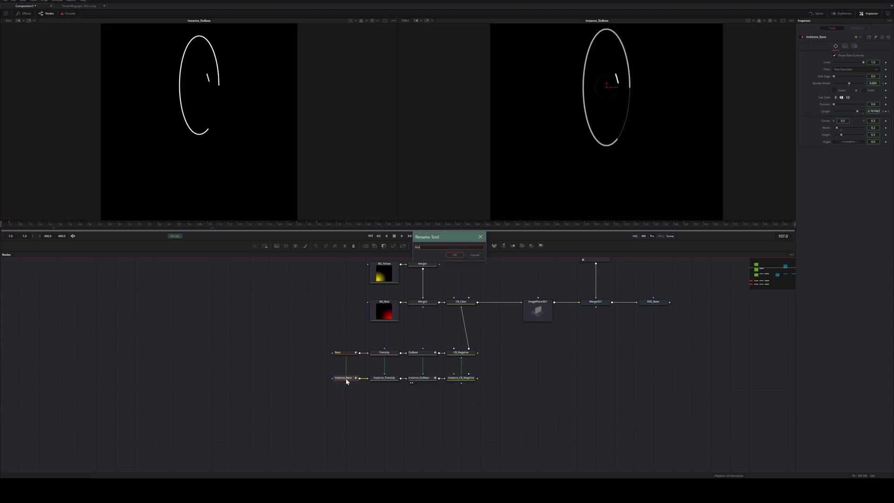
text(itter)
key(Return)
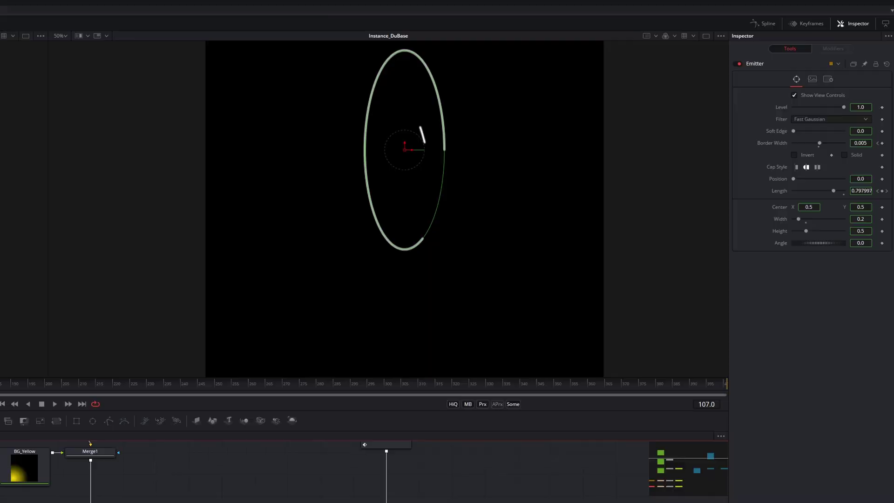
- Deinstance the Position and Length parameters of the Emitter node
right_click(771, 181)
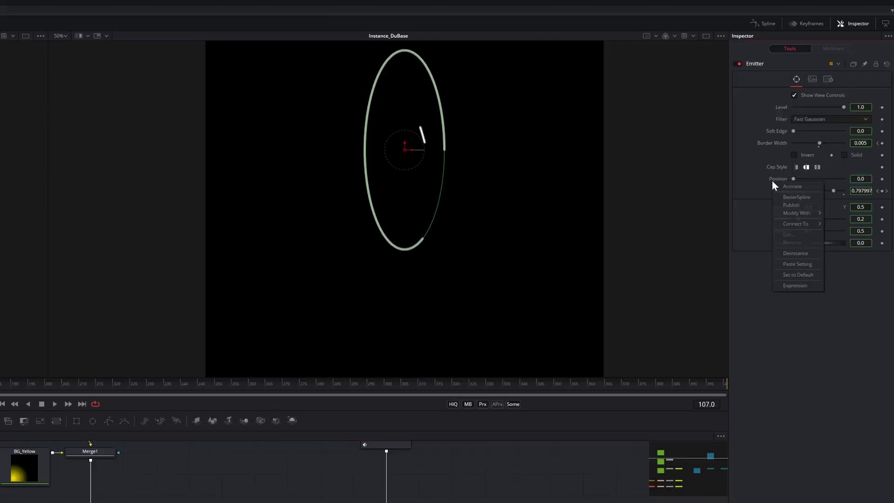
click(807, 252)
right_click(778, 191)
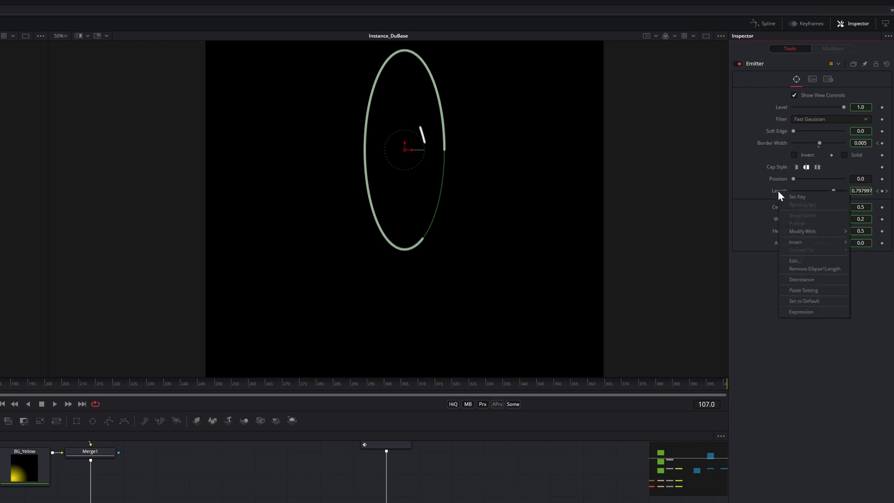
click(830, 278)
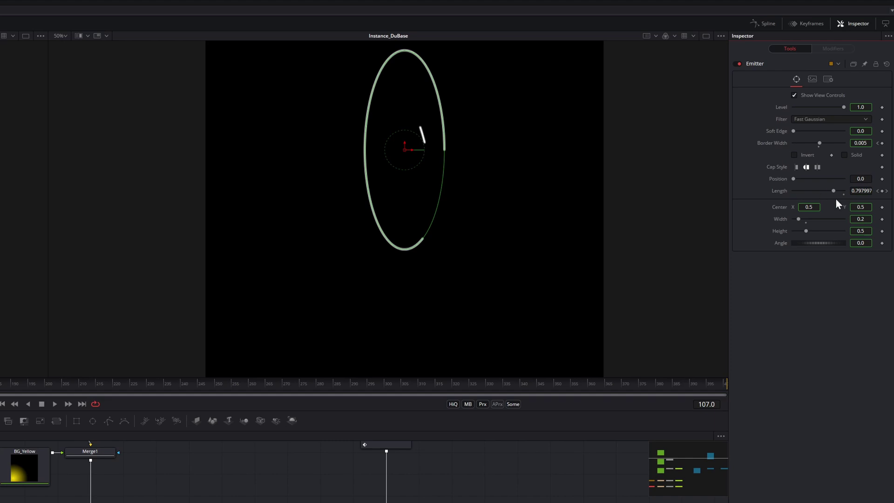
- Remove the inherited Ellipse1Length animation from the Emitter and set its Length to 0.063
right_click(778, 191)
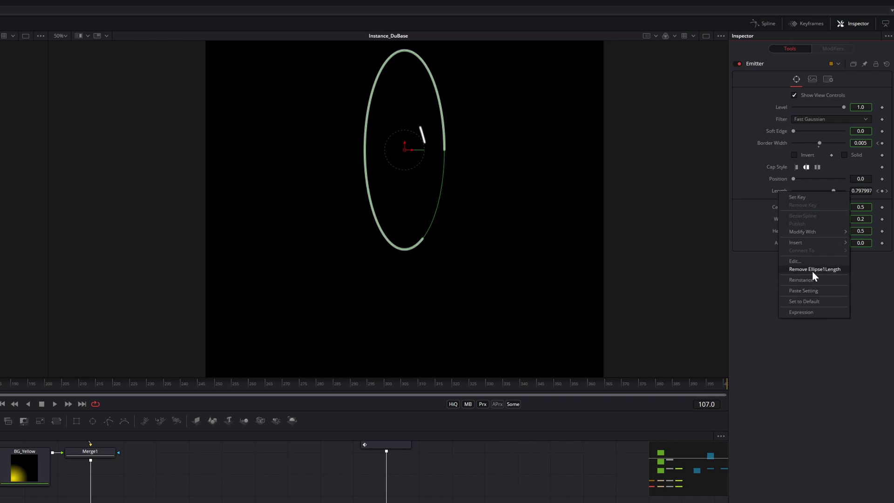
click(829, 270)
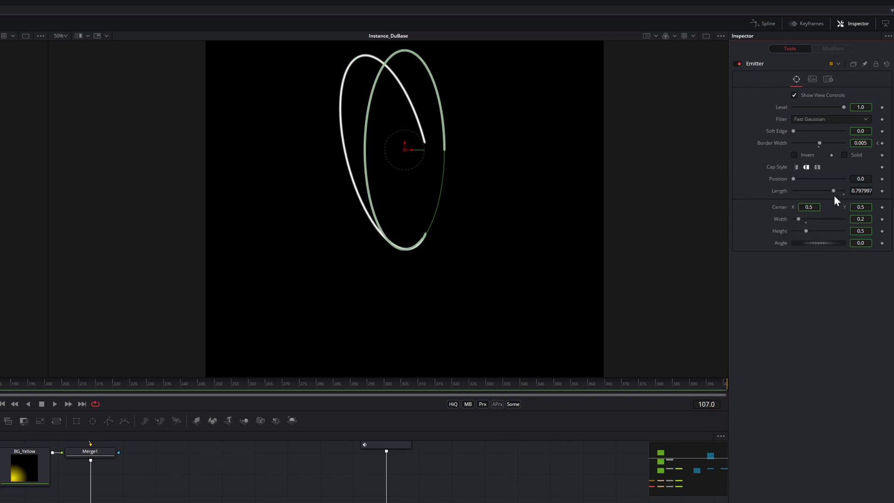
drag(832, 192, 795, 200)
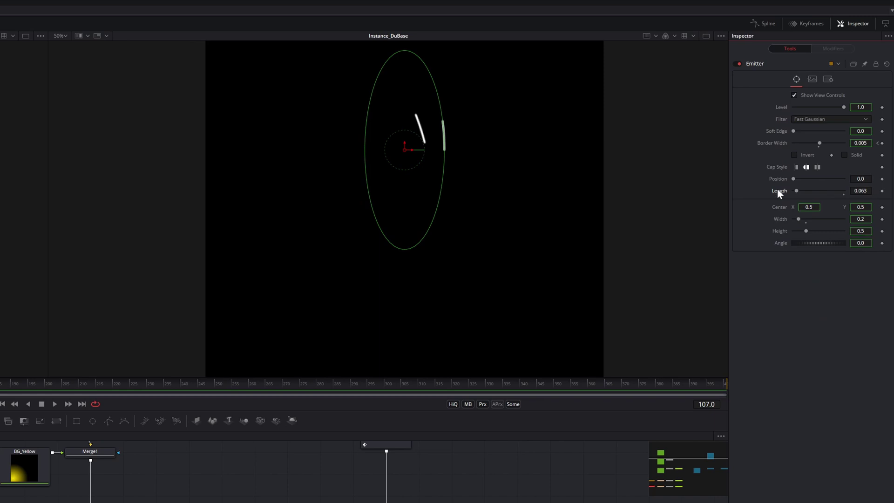
- Pin the Emitter's parameters beside those of Base and link the Emitter's Position to Base's Length with the expression Base.WriteLength
click(864, 65)
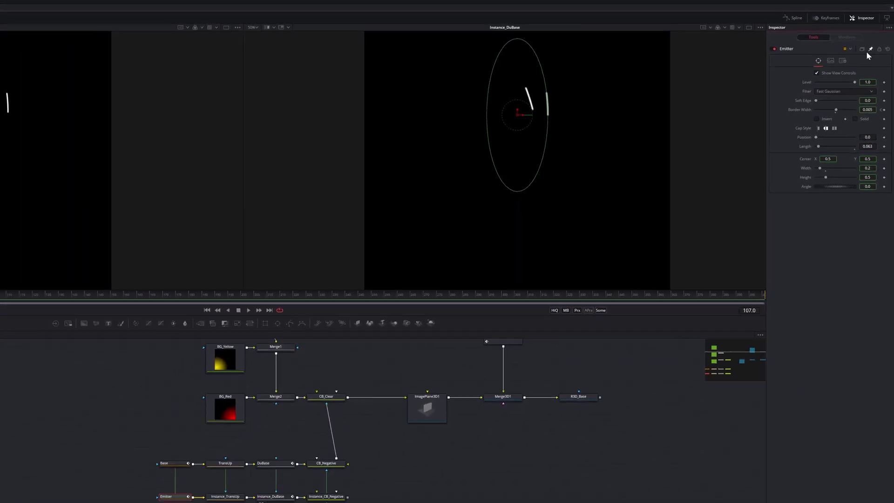
click(283, 395)
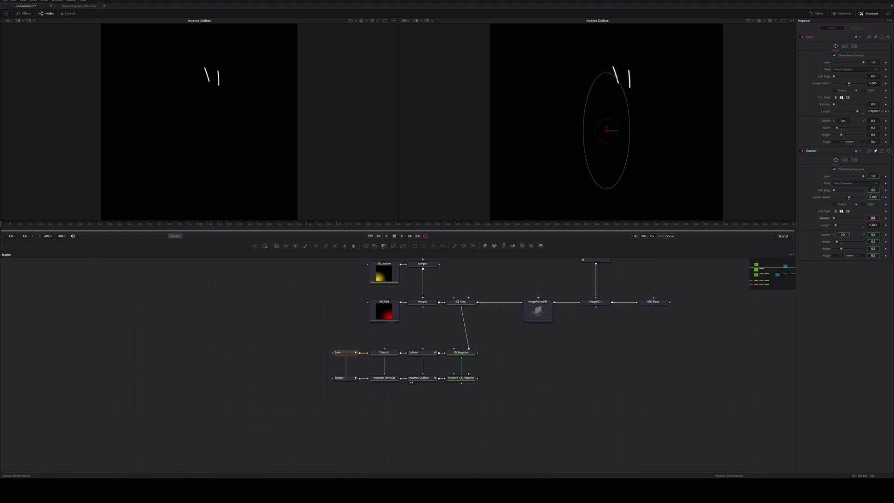
key(Return)
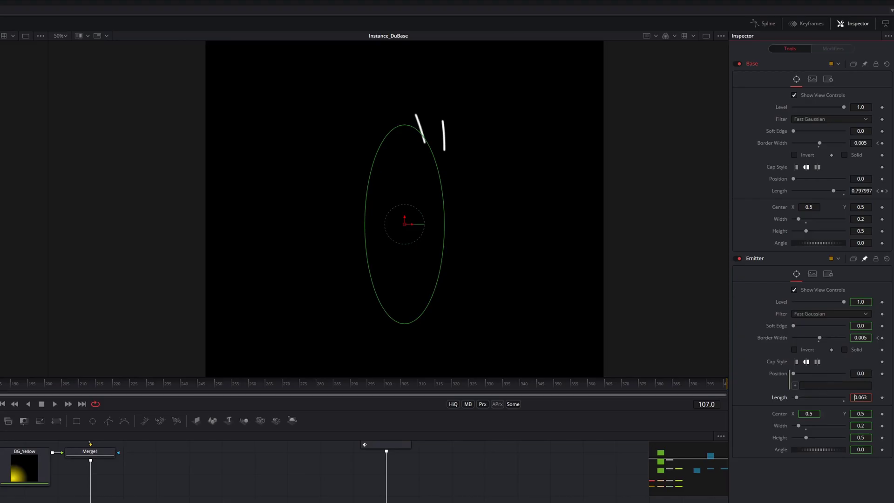
drag(795, 386, 862, 189)
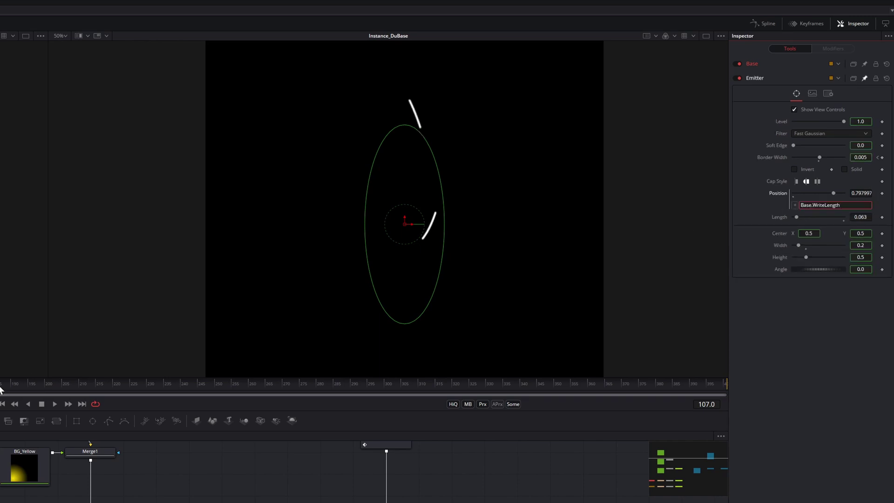
- View Base and Emitter side by side, and change the Emitter's Position expression to Base.WriteLength-WriteLength
key(2)
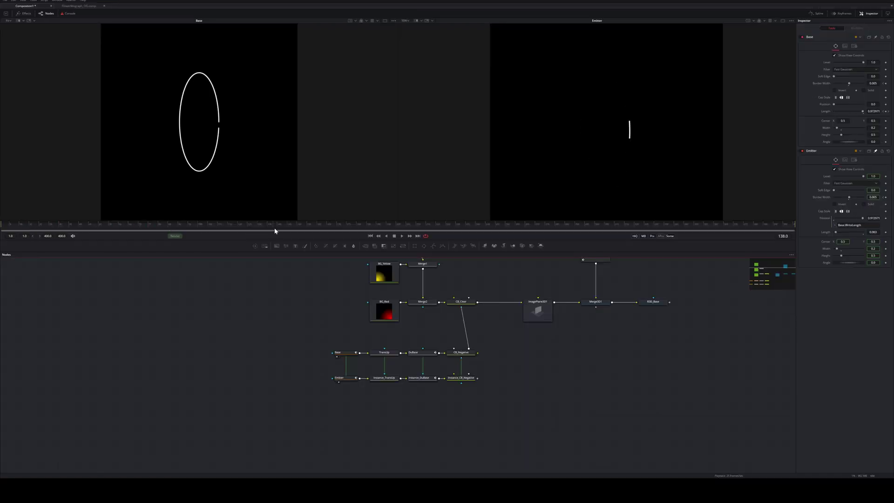
drag(274, 231, 102, 229)
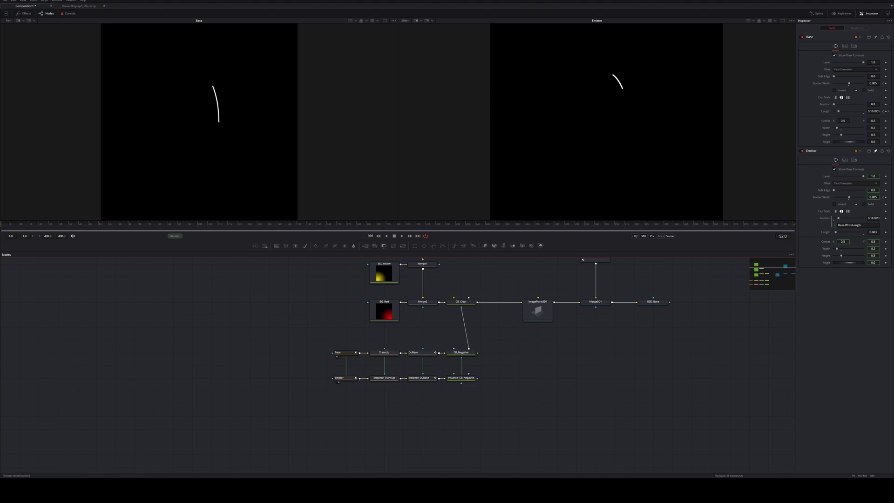
click(860, 224)
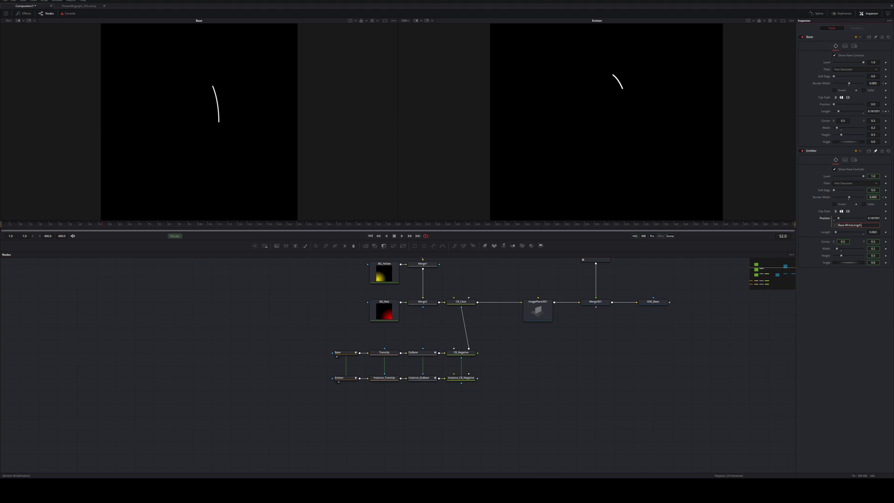
text(-)
text(Write)
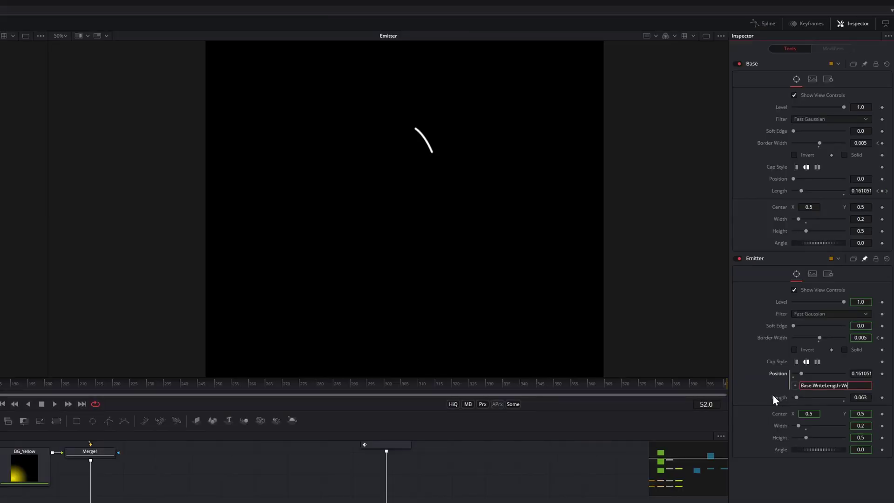
text(Length)
key(Return)
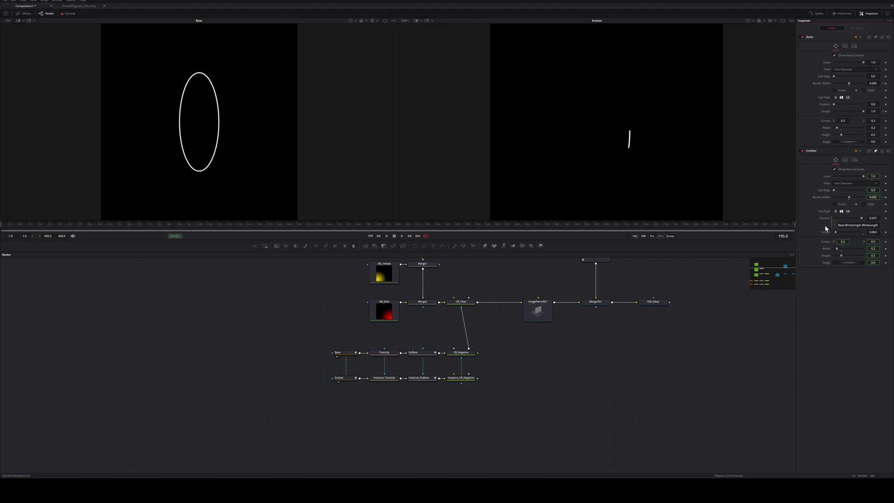
- Keyframe the Emitter's Length to grow from 0 on frame 1 to 0.057, and play back the start of the animation
drag(381, 226, 2, 228)
key(space)
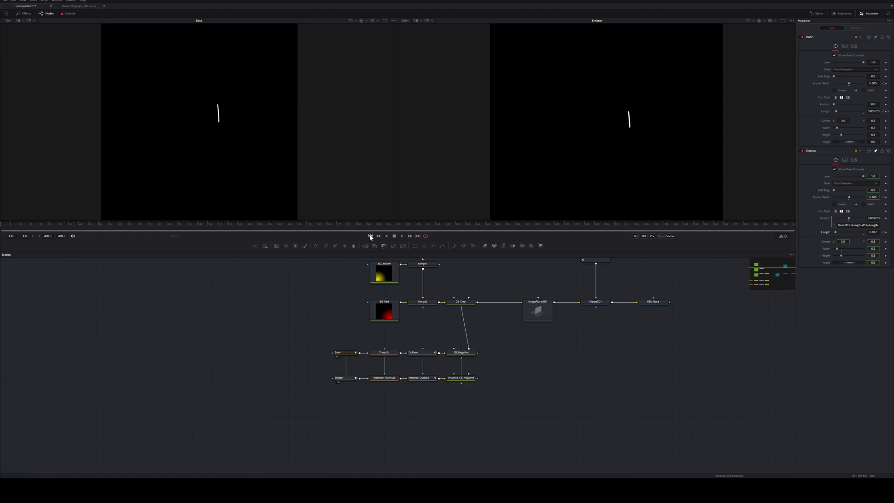
mouse_move(107, 230)
mouse_down()
mouse_move(39, 231)
mouse_move(90, 231)
mouse_move(77, 233)
mouse_up()
- Display the Emitter's Length curve in the Spline editor, move its second keyframe to about frame 55 and play the animation
click(818, 14)
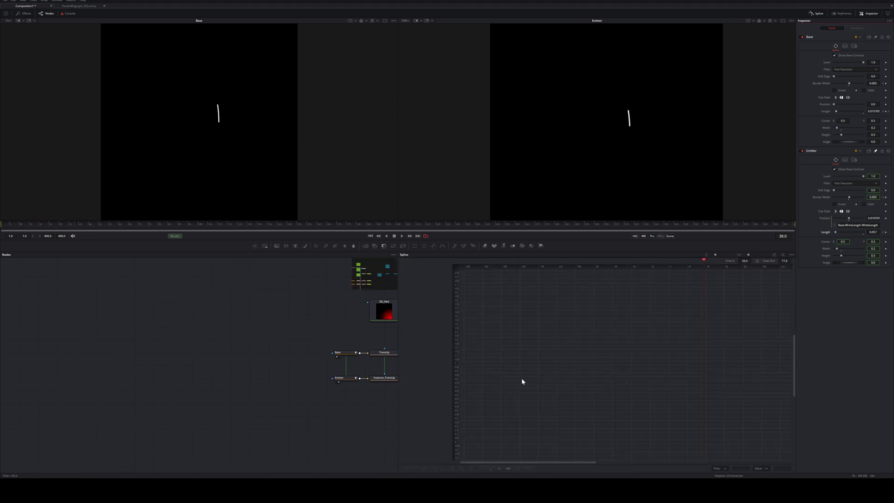
click(339, 377)
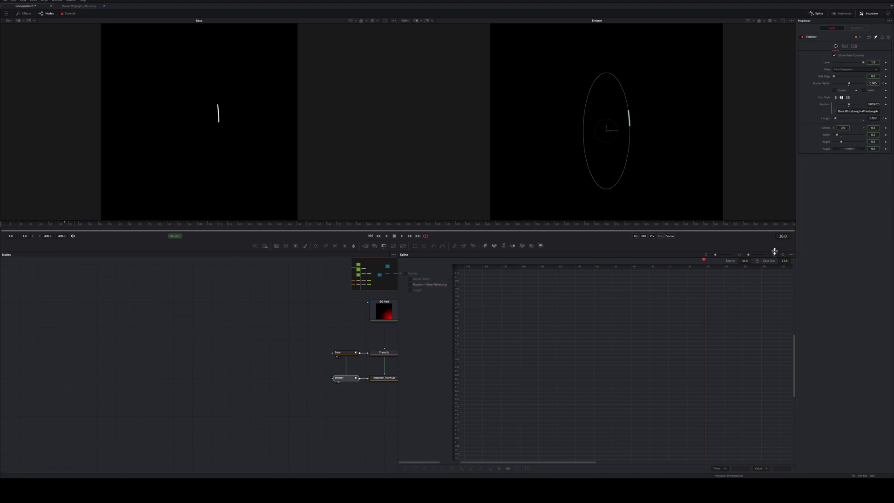
click(425, 289)
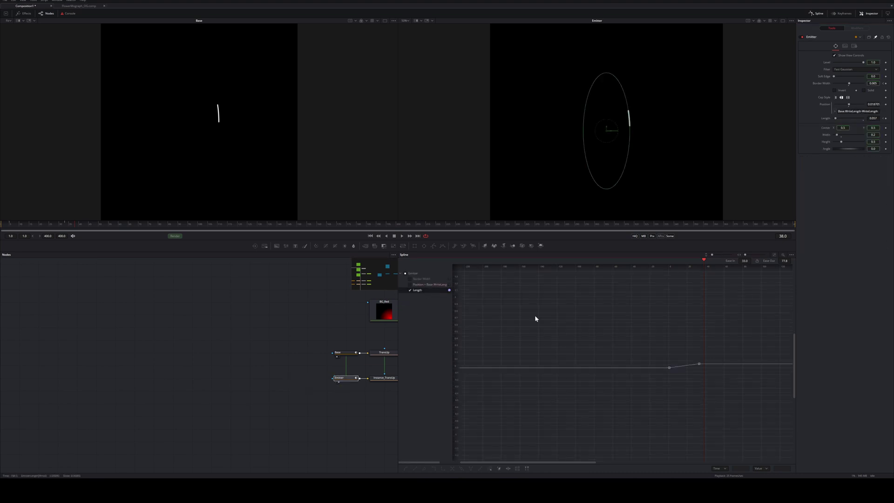
drag(683, 344, 718, 365)
key(space)
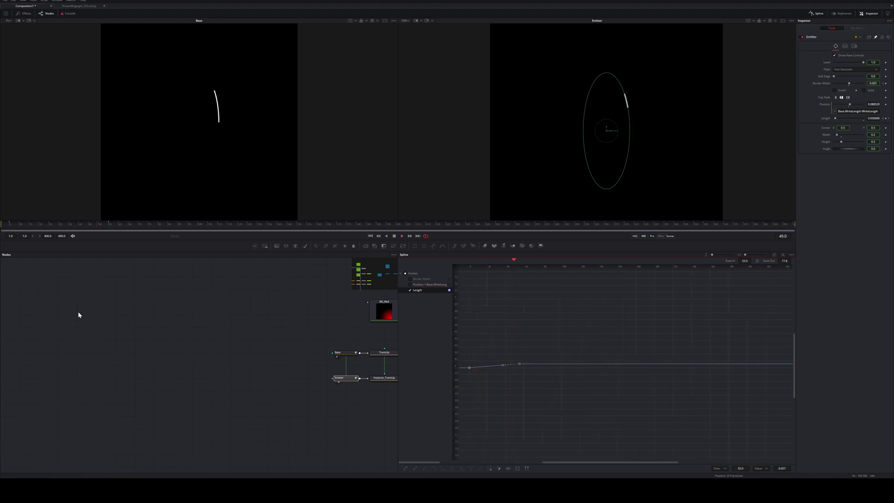
- Keyframe the Emitter's Length to hold at 0.057 until about frame 152 and reach 0 on frame 168, and close the Spline editor
click(314, 226)
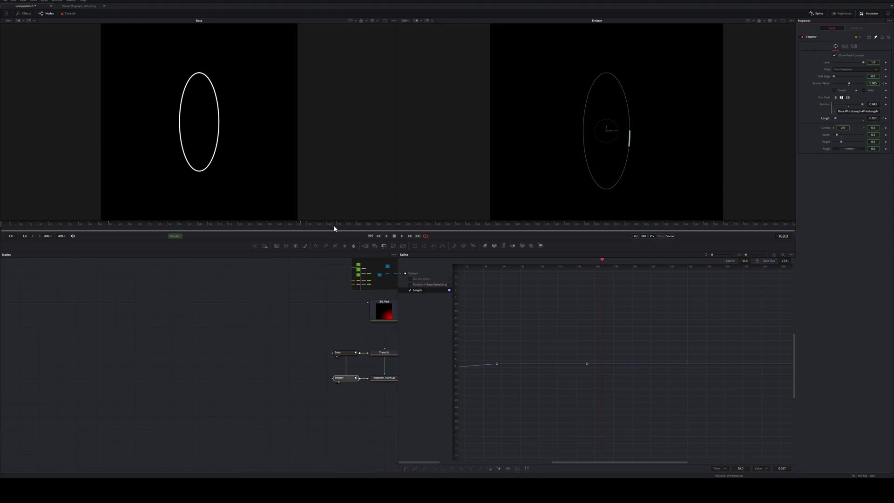
double_click(872, 119)
text(0)
key(Return)
click(820, 16)
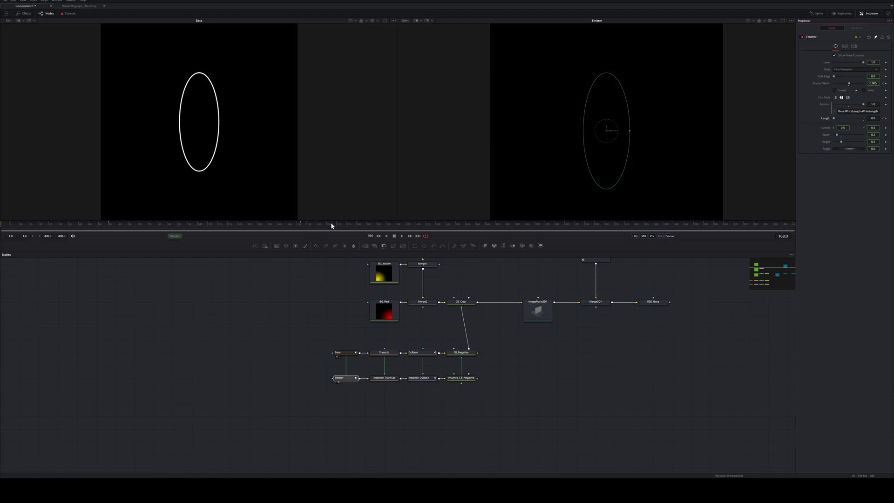
- Deinstance the Emitter's Border Width and remove its inherited BaseBorderWidth animation
drag(331, 222, 311, 226)
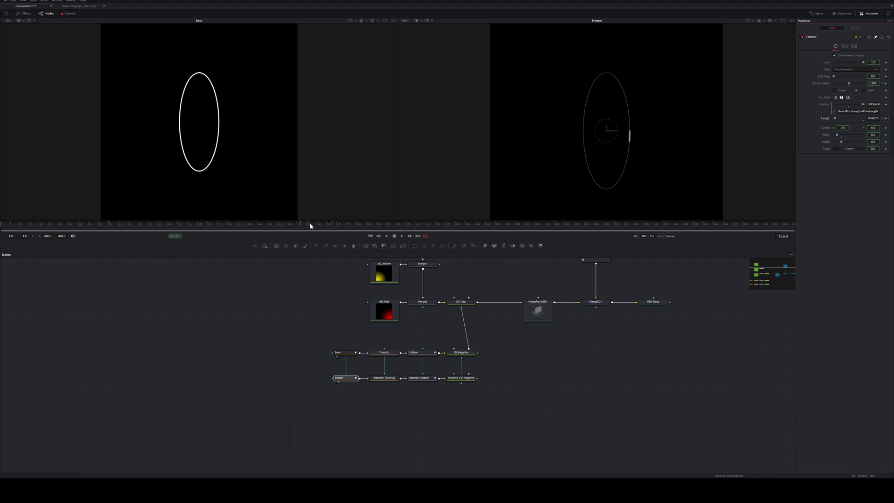
right_click(824, 82)
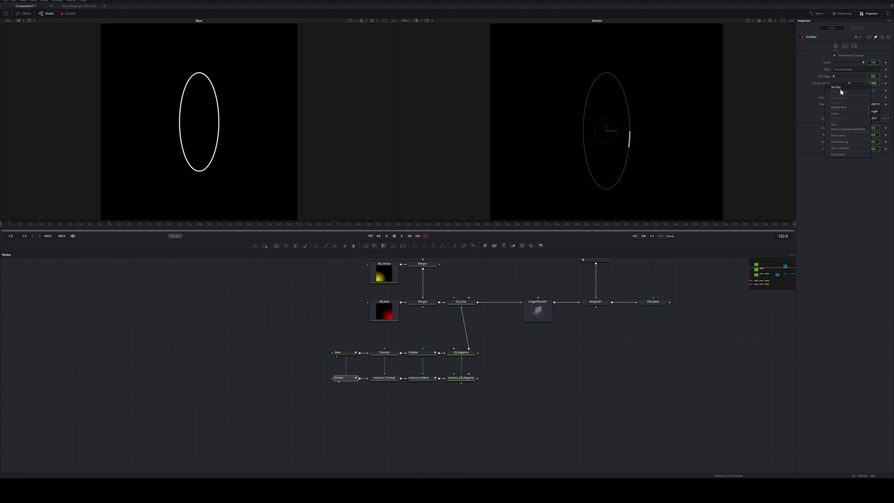
click(847, 146)
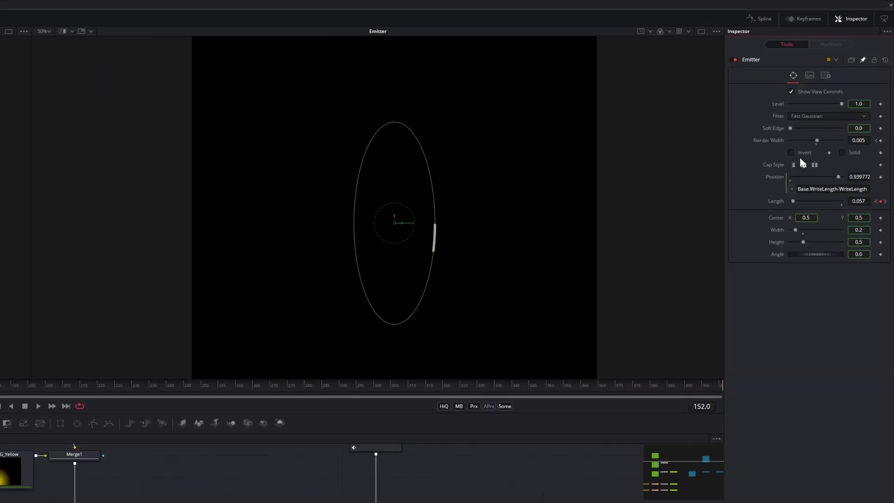
right_click(773, 145)
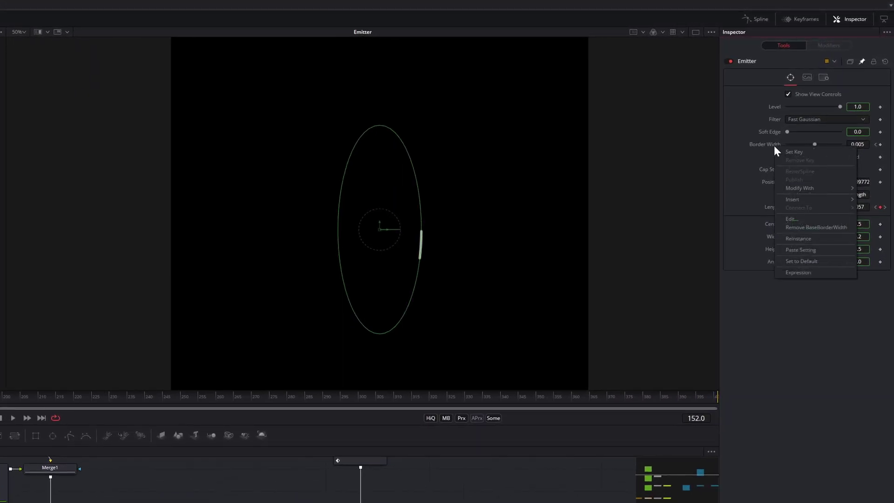
click(835, 227)
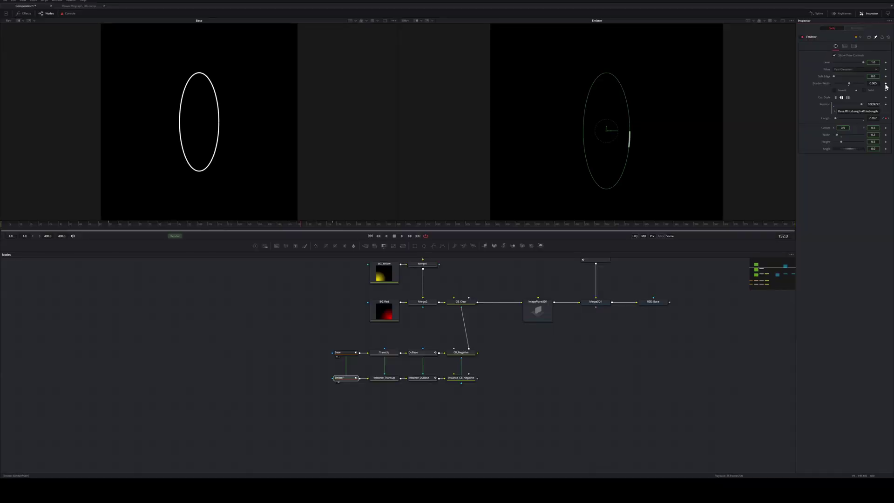
- Keyframe the Emitter's Border Width at 0.005 on frame 152 and at 0 on frames 168 and 1
click(333, 226)
click(848, 85)
click(371, 236)
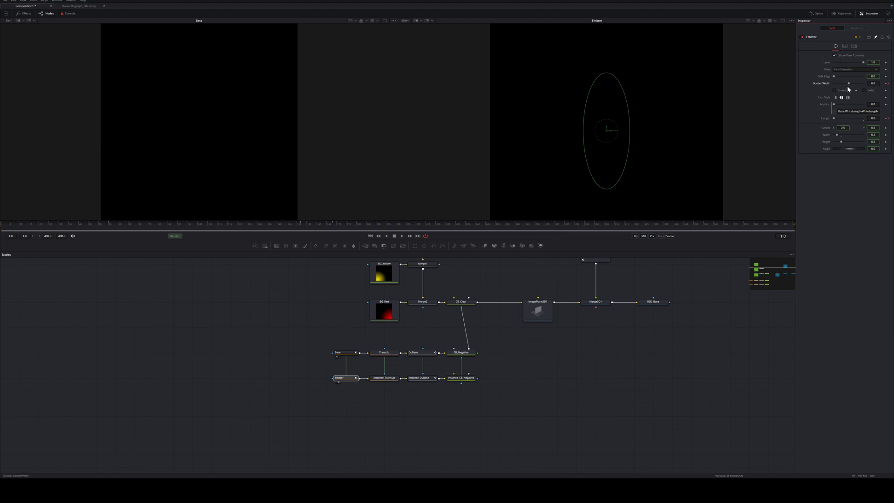
- Keyframe the Emitter's Border Width at 0.005 on frame 5 and play the animation from the first frame
drag(10, 228, 10, 226)
double_click(872, 83)
text(0.00375)
key(Tab)
click(806, 213)
drag(26, 220, 26, 225)
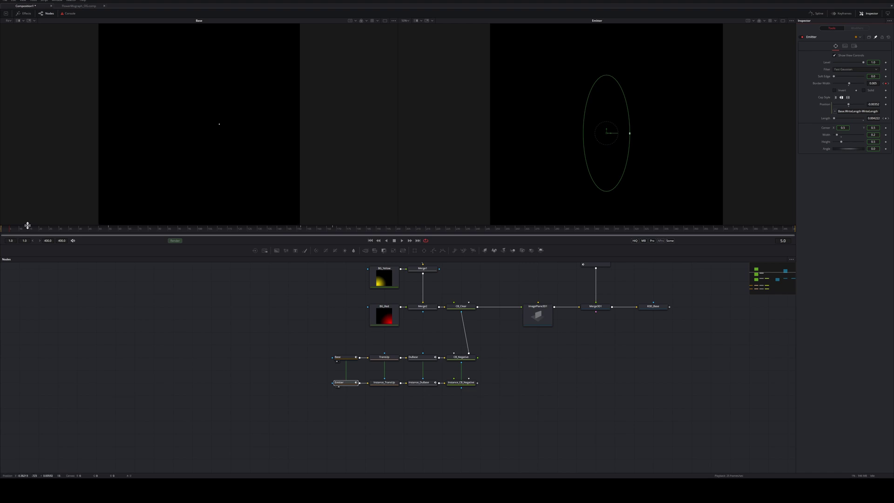
click(2, 228)
key(space)
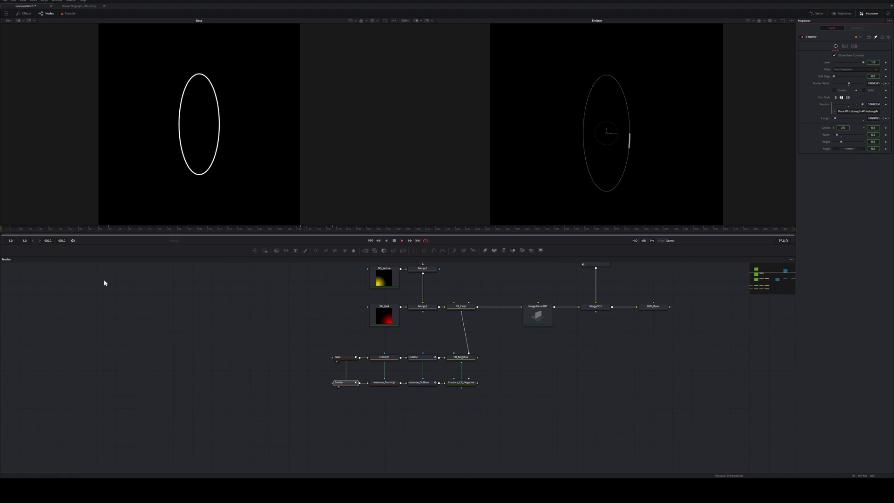
key(space)
- Duplicate the CB_Clear node and attach the copy after Instance_CB_Negative
drag(555, 401, 528, 418)
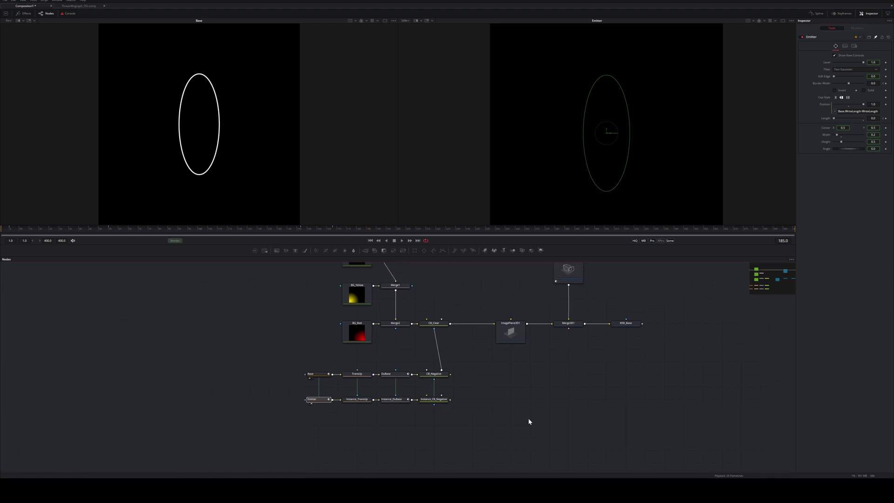
click(436, 324)
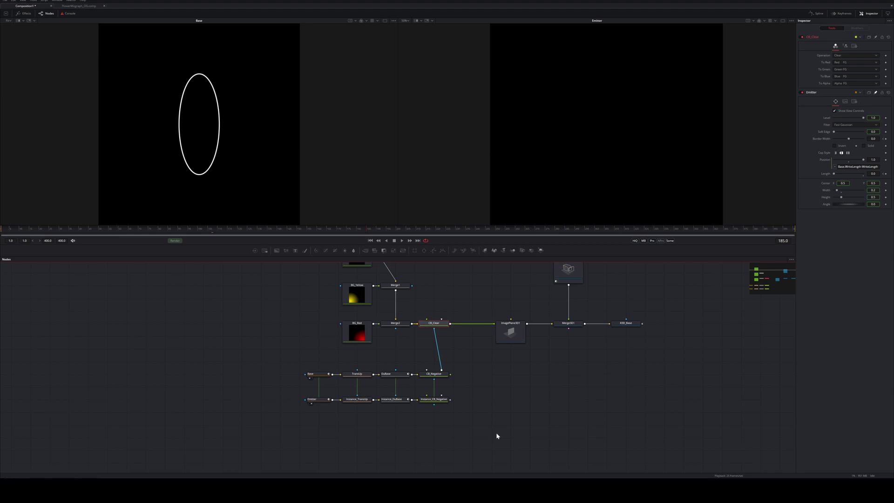
click(476, 405)
key(ctrl+v)
mouse_move(451, 402)
mouse_down()
mouse_move(481, 423)
mouse_move(495, 407)
mouse_move(460, 402)
mouse_up()
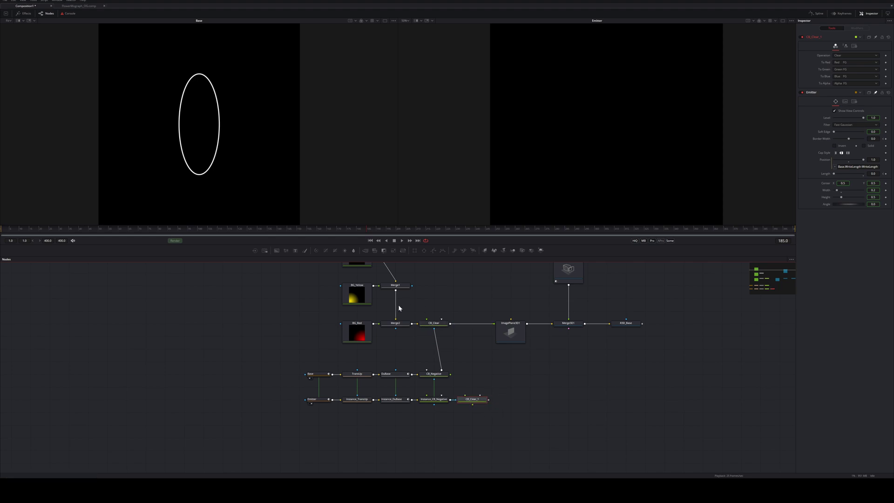
- Connect Merge2's output to CB_Clear_1 and show CB_Clear_1 in the second viewer during playback
drag(413, 324, 467, 398)
key(2)
key(space)
click(480, 400)
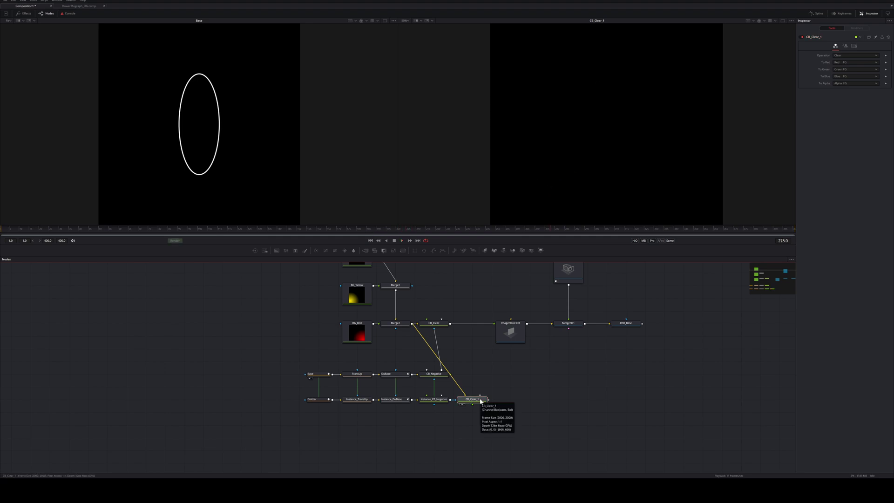
- Route the Merge2 to CB_Clear_1 connection through a single pipe router above CB_Clear_1, removing the extra router
alt+click(434, 353)
drag(434, 353, 473, 338)
alt+click(450, 355)
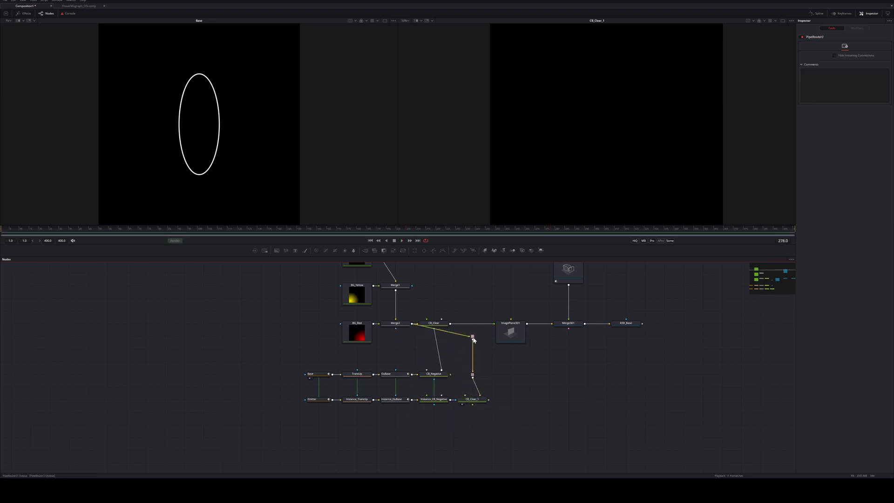
click(472, 375)
key(Delete)
- Add a pEmitter node beside CB_Clear_1 and load it in the second viewer
click(520, 398)
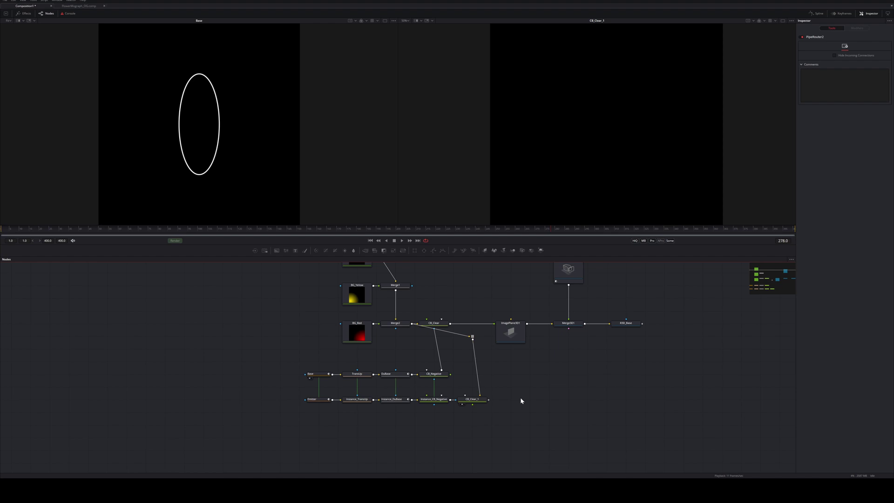
key(shift+space)
text(render)
key(BackSpace)
key(BackSpace)
key(BackSpace)
key(BackSpace)
key(BackSpace)
key(BackSpace)
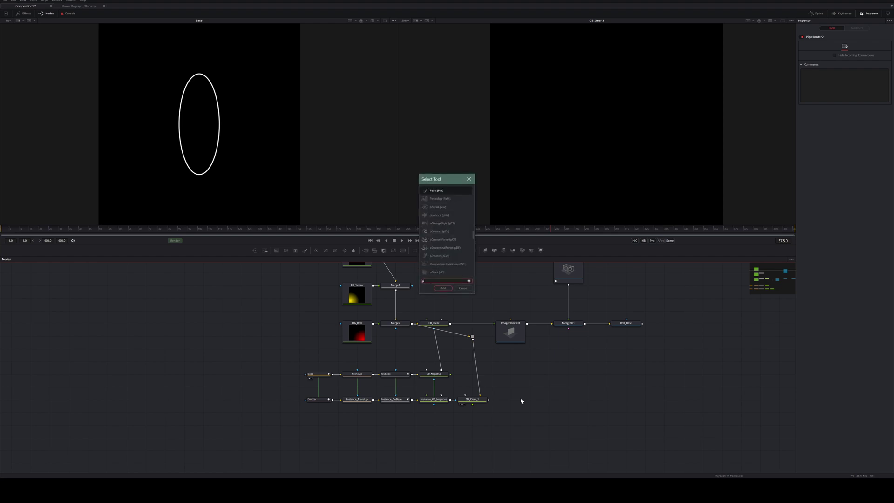
text(pem)
key(Return)
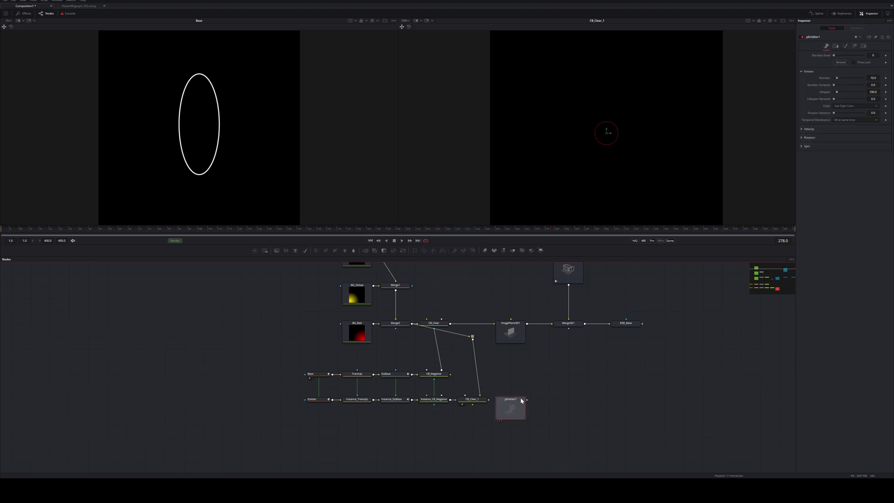
key(2)
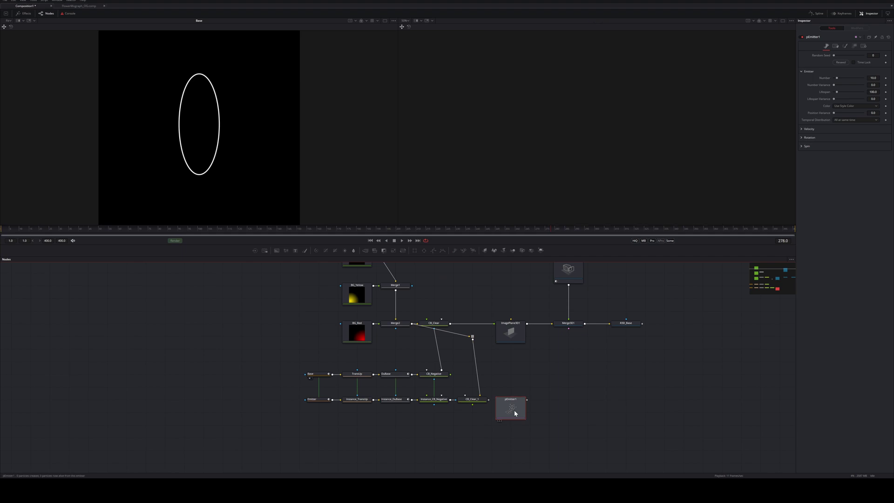
- Add a pRender node after pEmitter1, space it well away, and play its particles in the second viewer
key(shift+space)
text(prender)
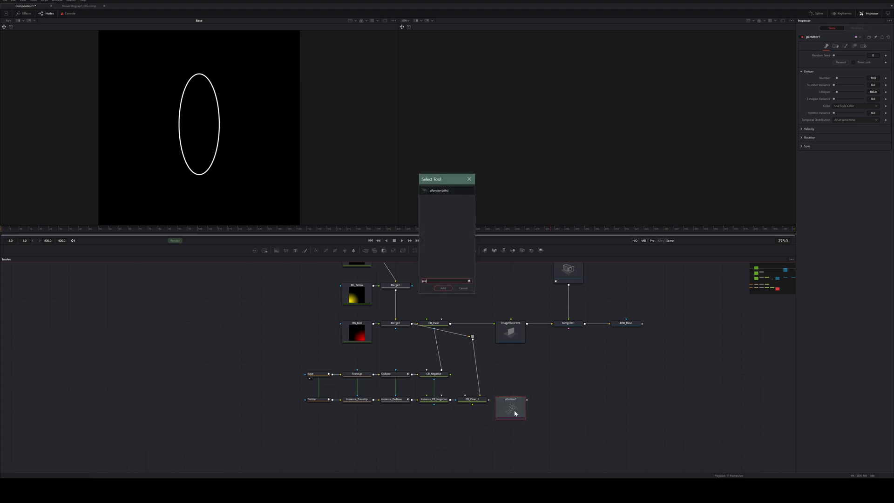
key(Return)
drag(558, 402, 654, 407)
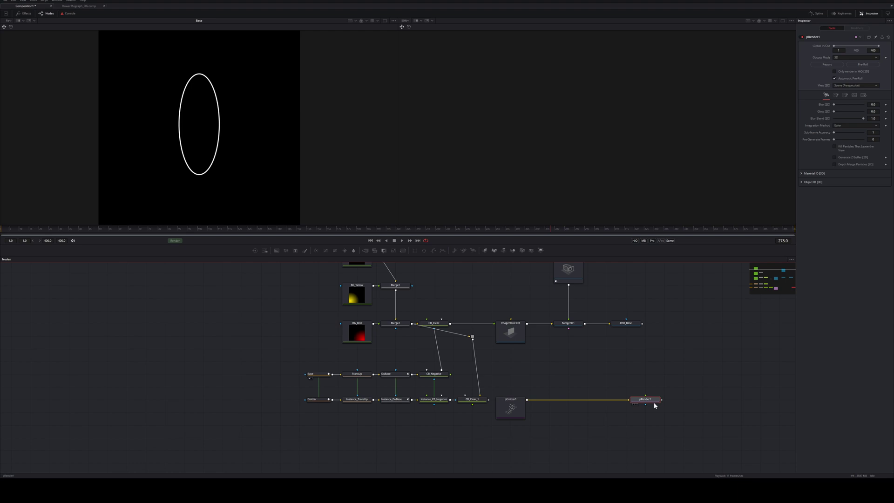
key(2)
key(space)
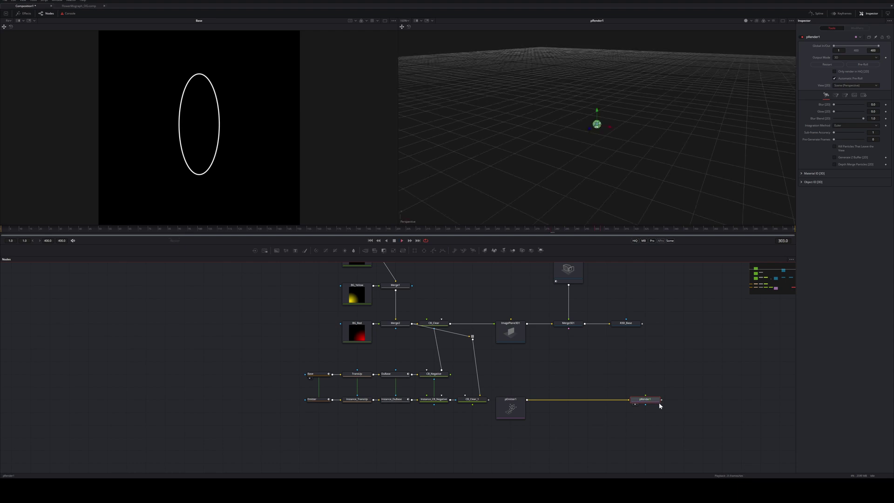
key(space)
scroll(647, 147, up, 5)
mouse_move(610, 136)
mouse_down()
mouse_move(625, 145)
mouse_move(610, 139)
mouse_up()
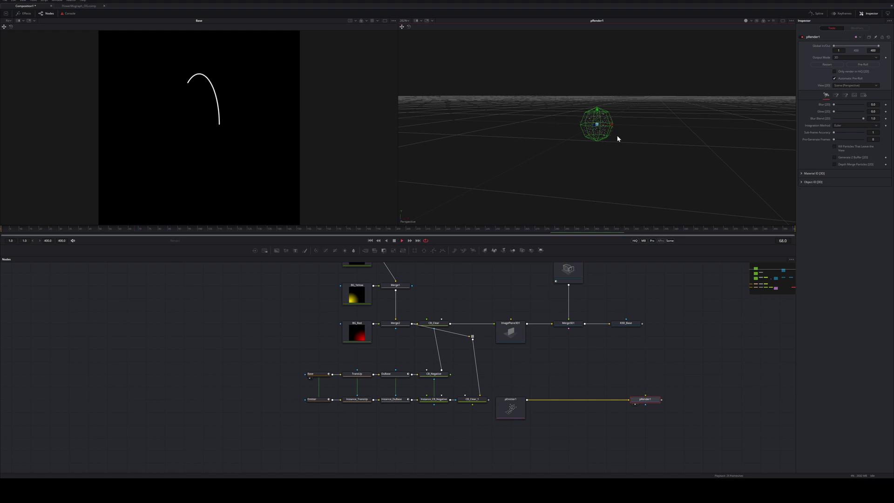
- Show CB_Clear_1 in the first viewer, set pEmitter1's region to Bitmap and connect CB_Clear_1 as its region bitmap
click(476, 400)
key(1)
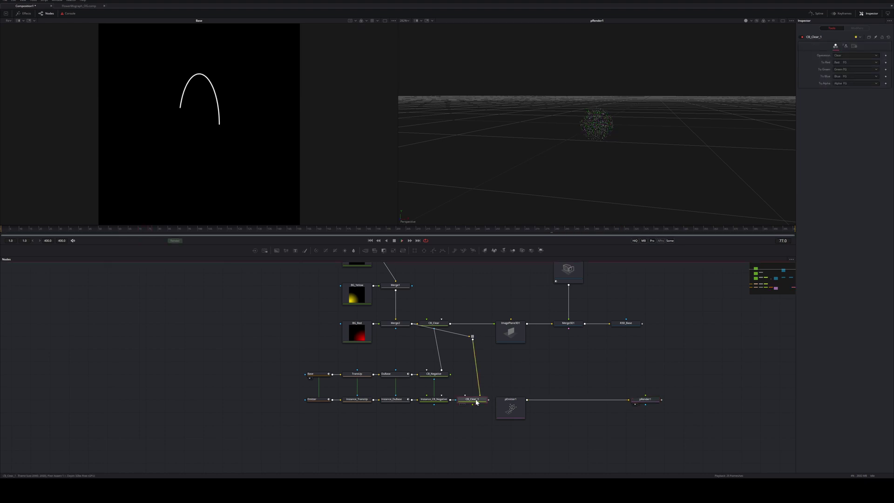
click(510, 404)
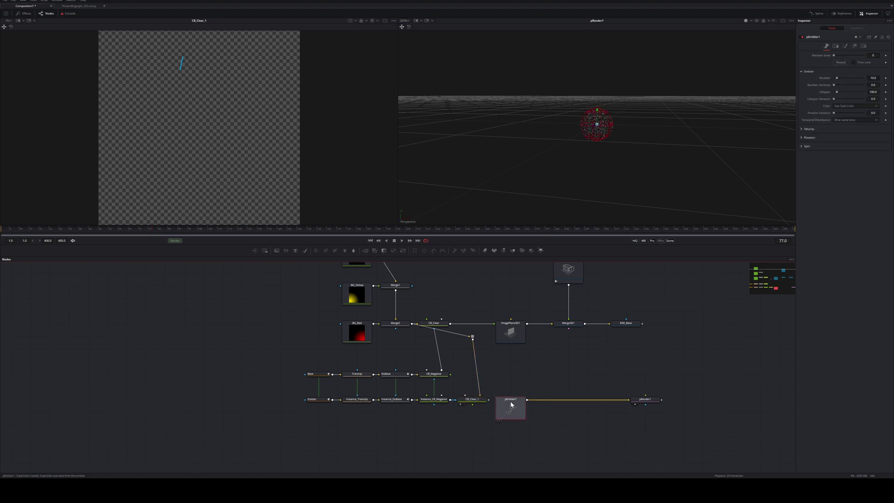
click(850, 43)
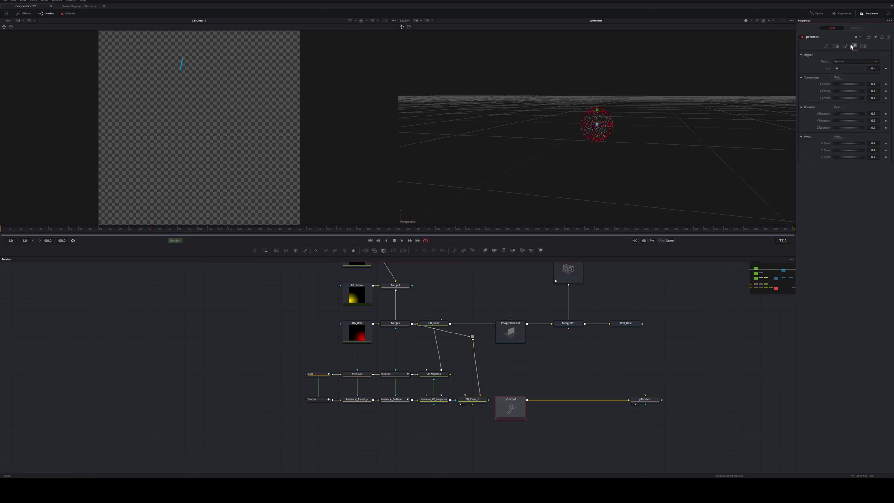
click(857, 59)
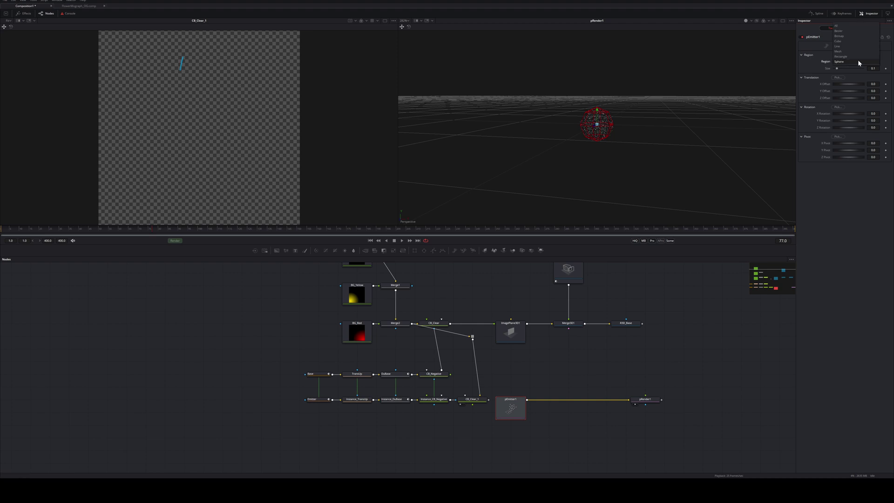
click(841, 36)
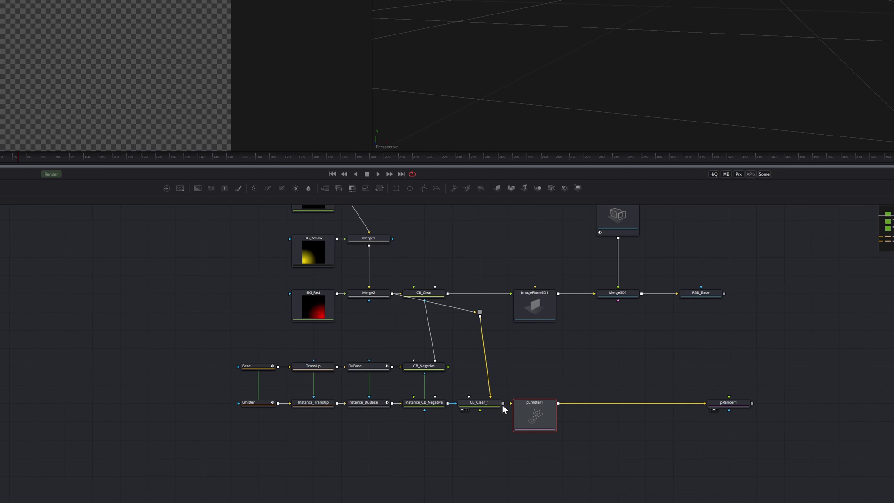
drag(503, 403, 511, 403)
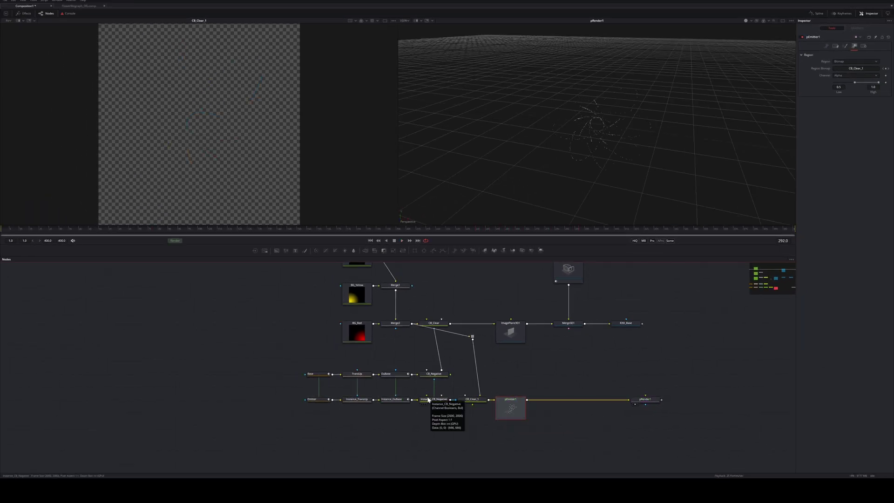
- Set pEmitter1's particle color to Use Color From Region
click(826, 46)
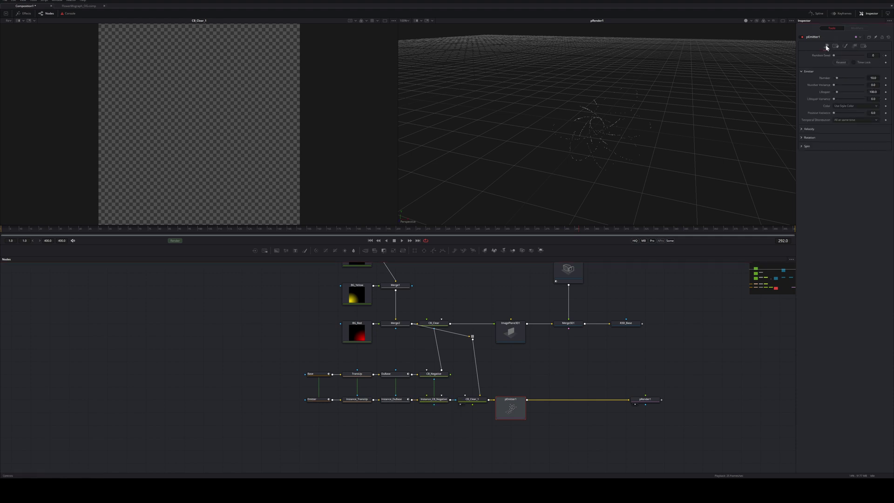
click(859, 107)
click(870, 112)
- Set pEmitter1's style to NGon with the solid circle type and reduce the particle size to about 0.01
click(846, 47)
click(847, 62)
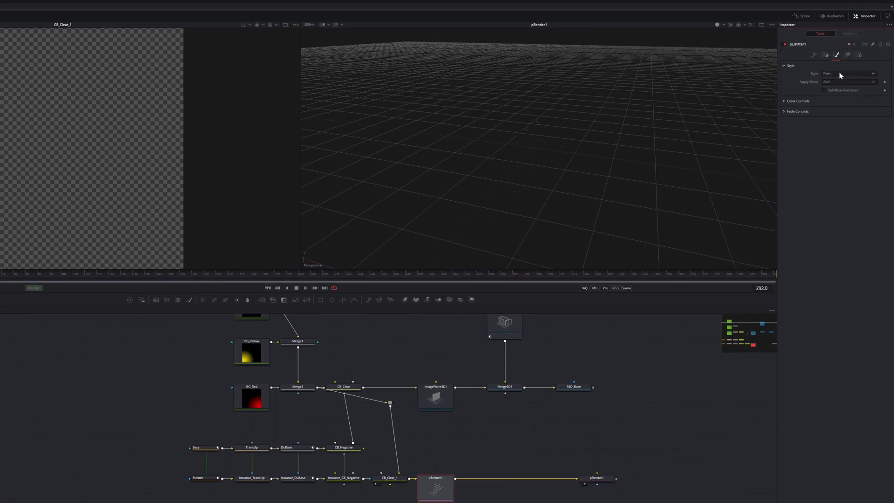
click(830, 117)
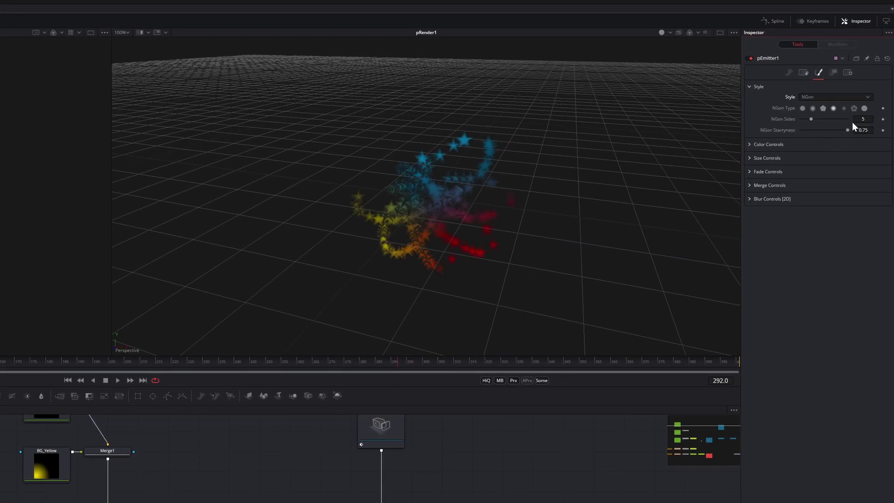
click(863, 109)
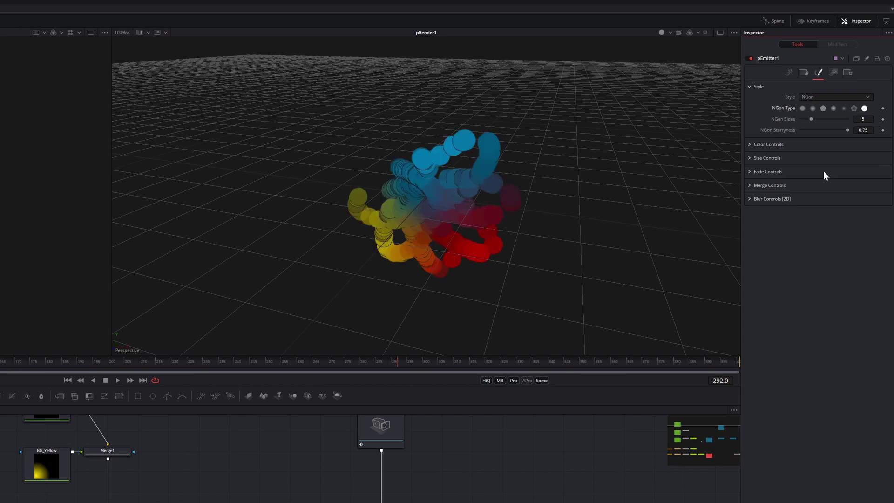
click(749, 158)
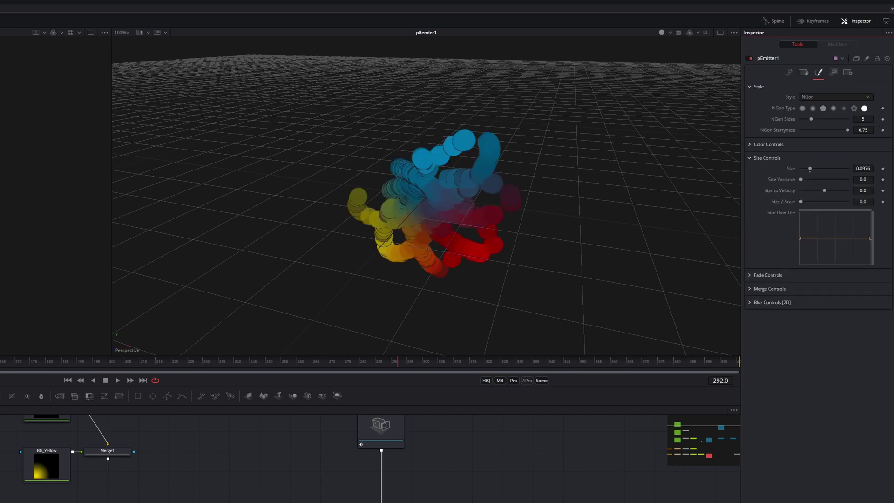
drag(807, 168, 802, 168)
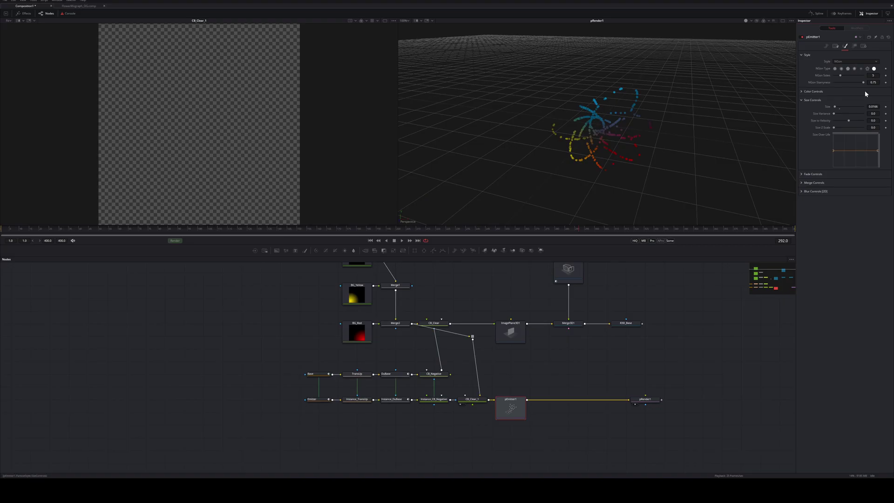
- Set pEmitter1's velocity to 0.007, previewing the particles from the first frame before and after the change
click(826, 46)
click(370, 241)
key(space)
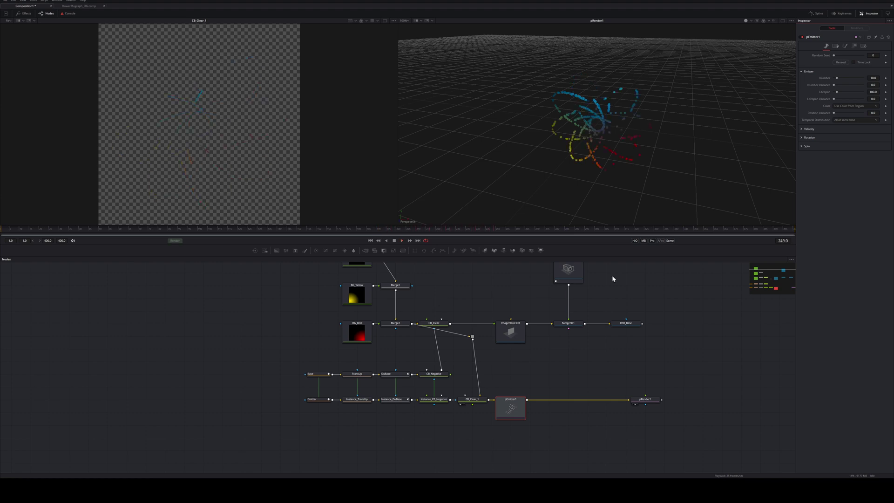
click(801, 129)
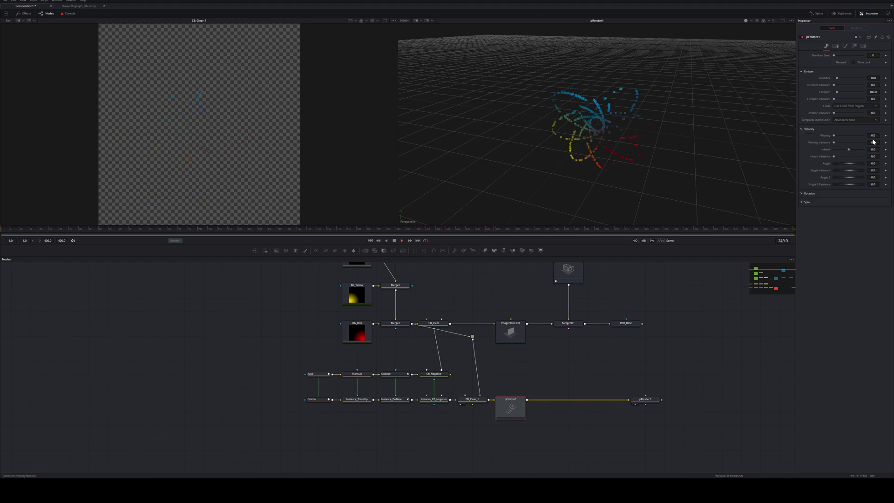
drag(833, 135, 834, 135)
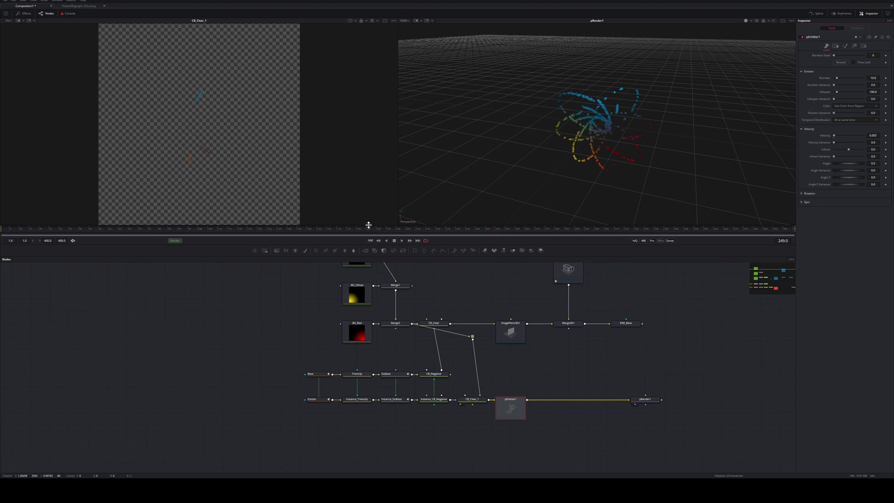
click(369, 241)
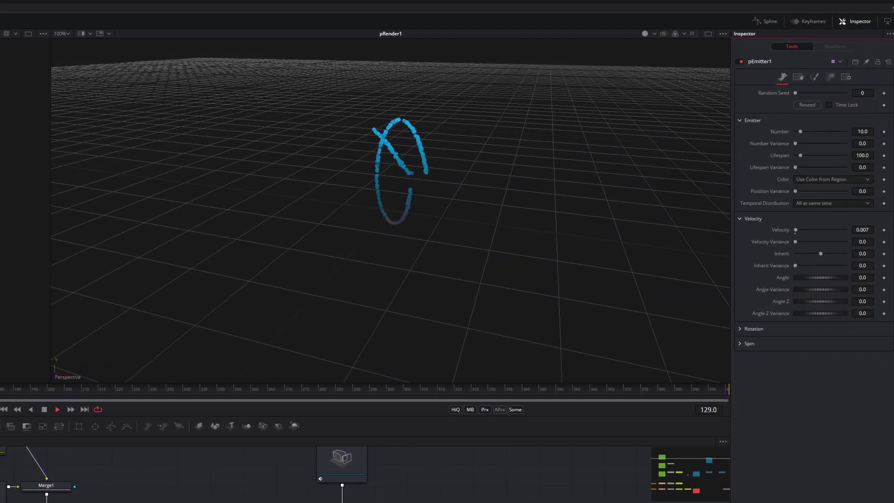
- Set pEmitter1's velocity Angle Z to 90 degrees
click(863, 301)
text(90)
key(Tab)
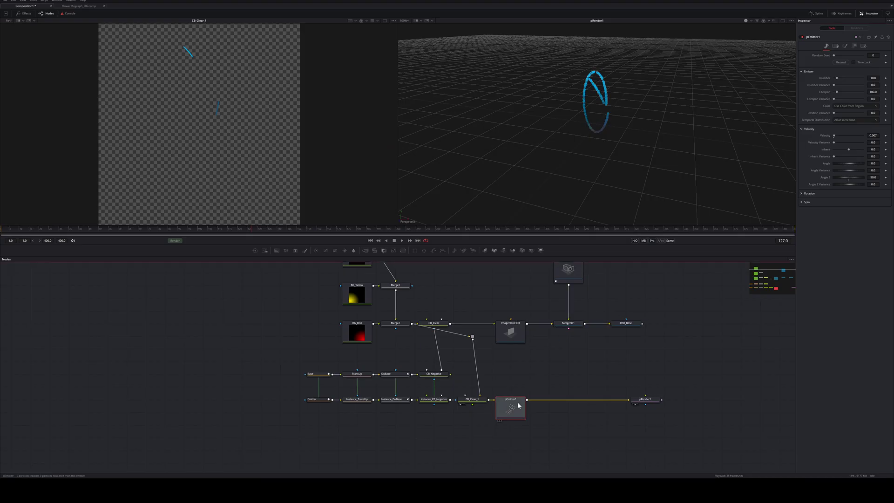
- Insert a pTurbulence node between pEmitter1 and pRender1 and play the particles
key(shift+space)
text(trailsptu)
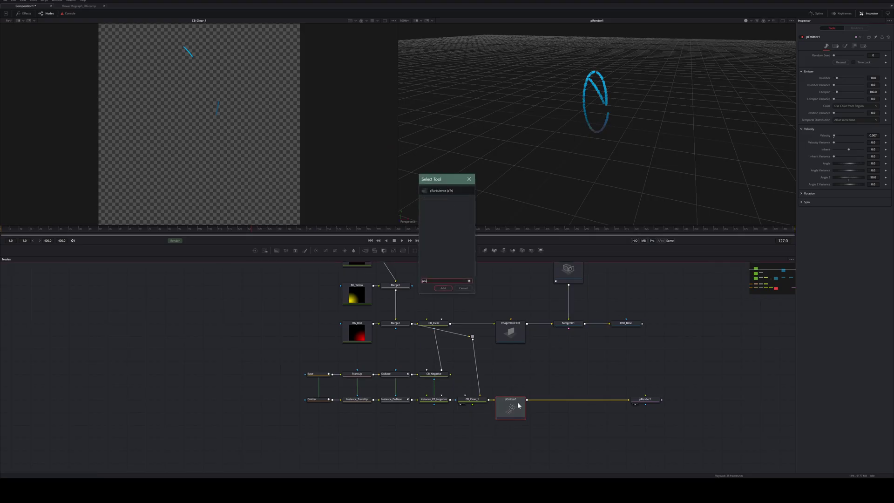
key(Return)
key(space)
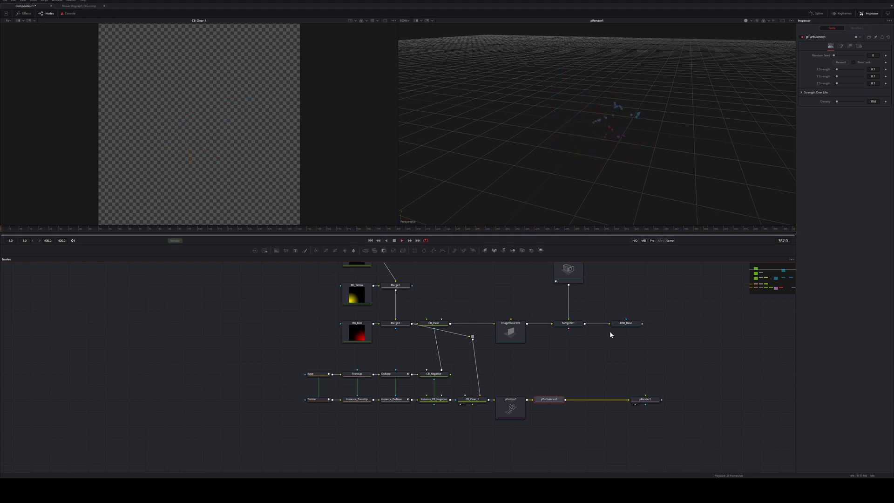
- Set the turbulence strength to X 0.116, Y 0.118 and Z 0.123 and its density to 63, replaying from the start
click(372, 241)
key(space)
drag(836, 69, 837, 70)
double_click(872, 101)
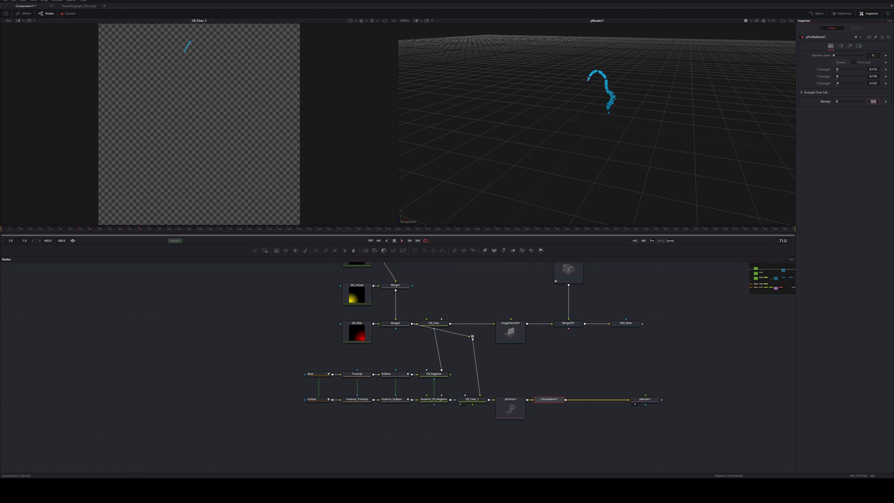
text(63)
key(Return)
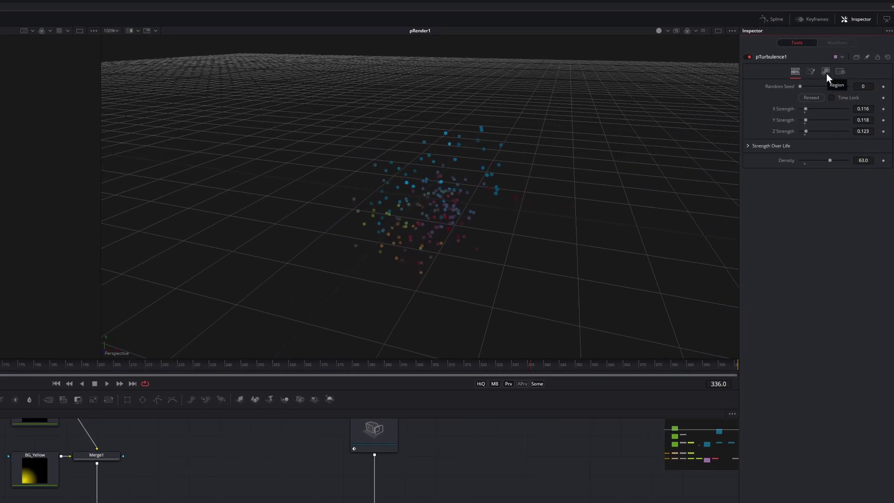
- Restrict pTurbulence1 to a region, with region mode When inside region and Bitmap as the region type
click(825, 72)
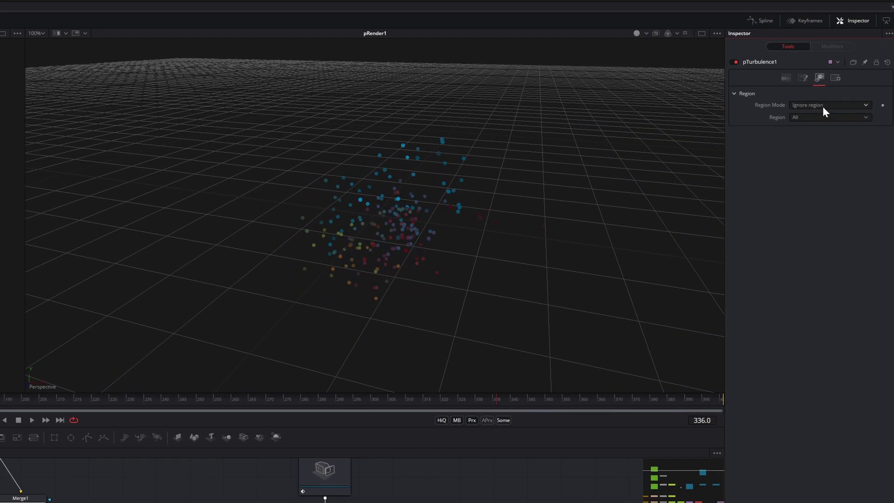
click(822, 106)
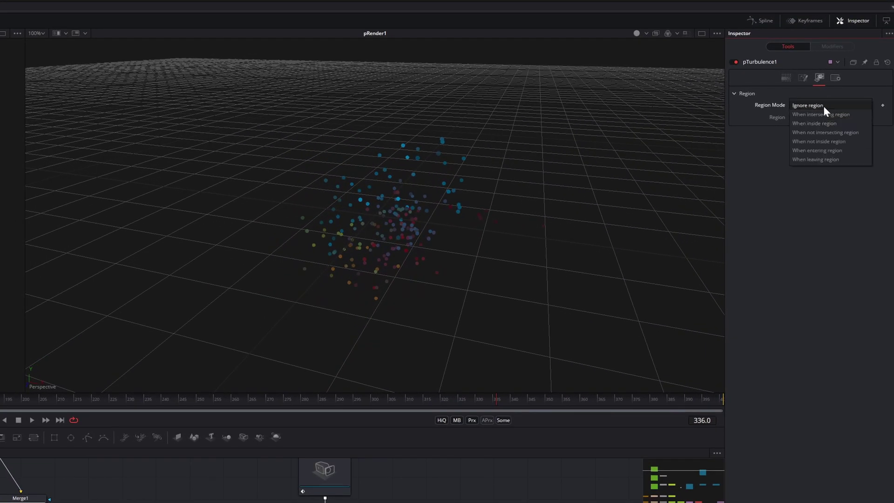
click(855, 127)
click(841, 119)
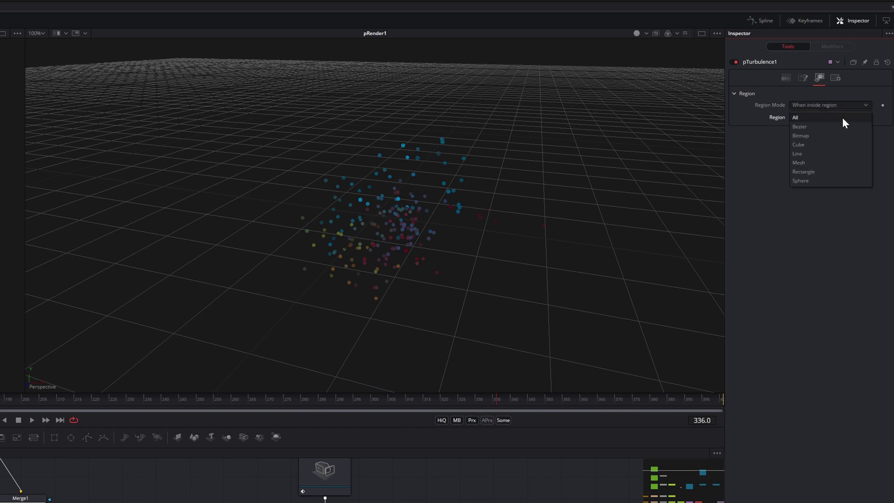
click(831, 135)
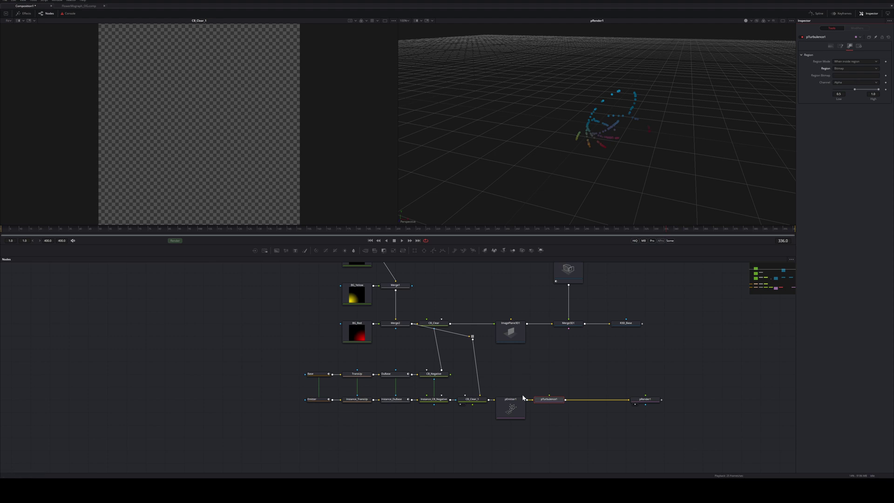
- Add a Fast Noise node below pTurbulence1 and connect it as the turbulence's region bitmap
click(540, 373)
key(shift+space)
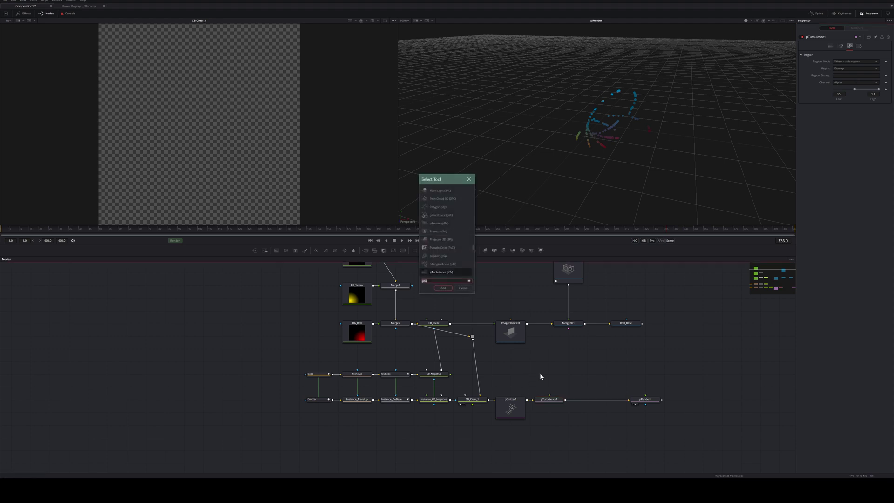
text(fast noi)
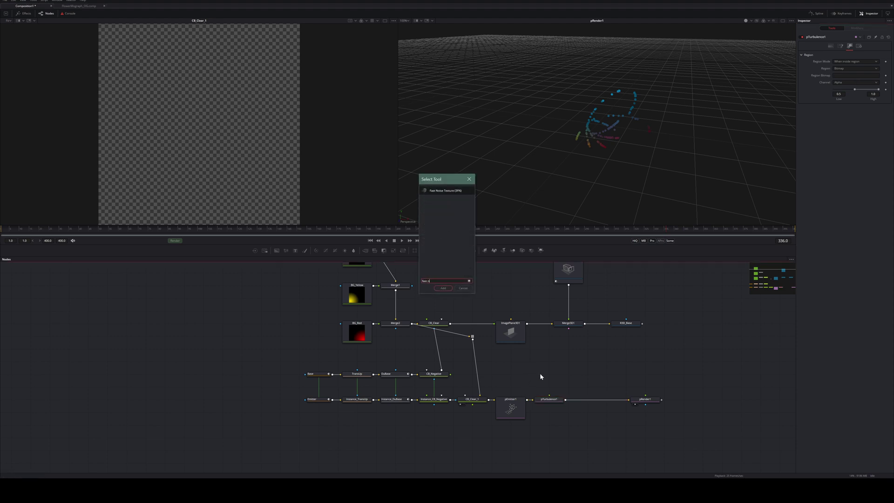
key(Return)
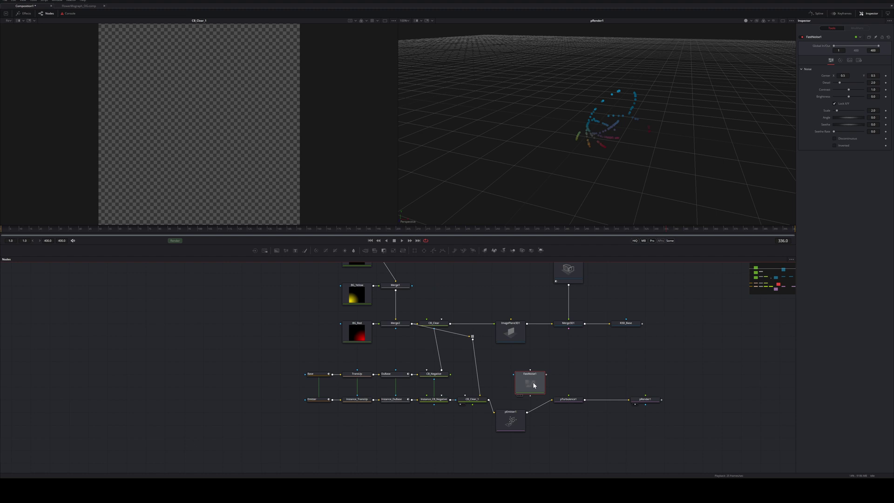
drag(533, 385, 568, 431)
drag(515, 417, 514, 405)
click(568, 433)
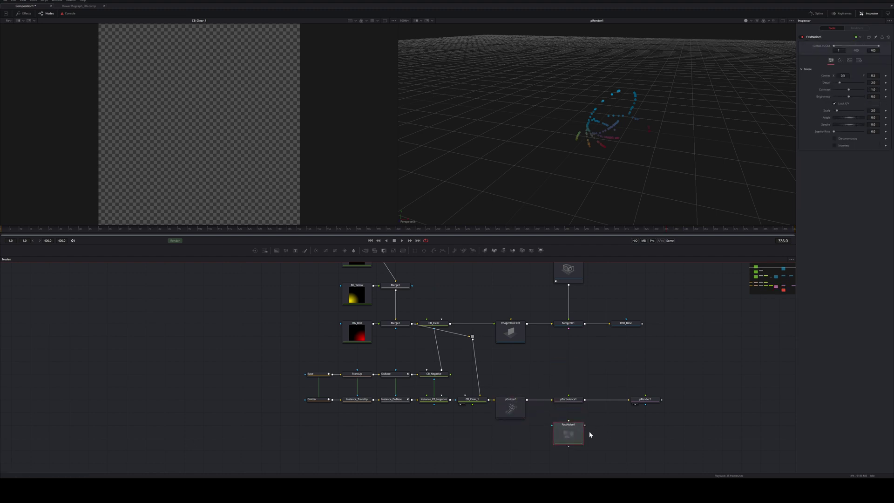
drag(585, 425, 571, 401)
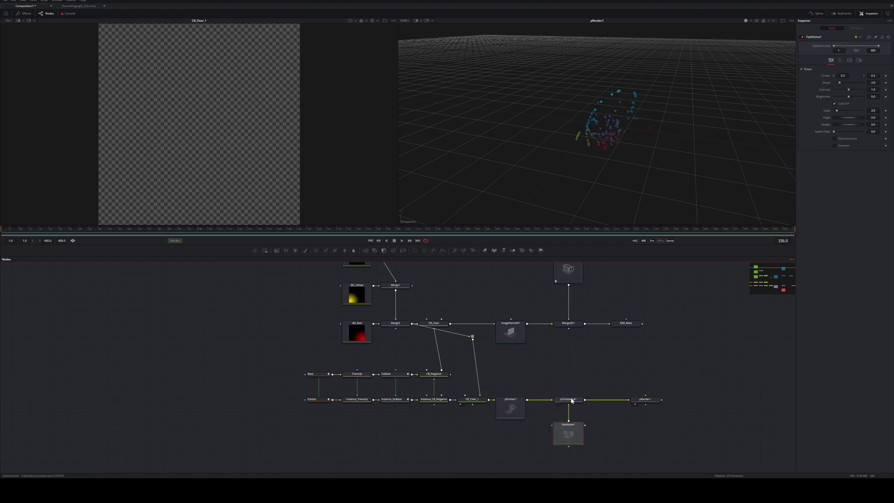
- Show FastNoise1 in the first viewer, set its Seethe Rate to 0.013 and contrast to 2.27, and play the particles
key(1)
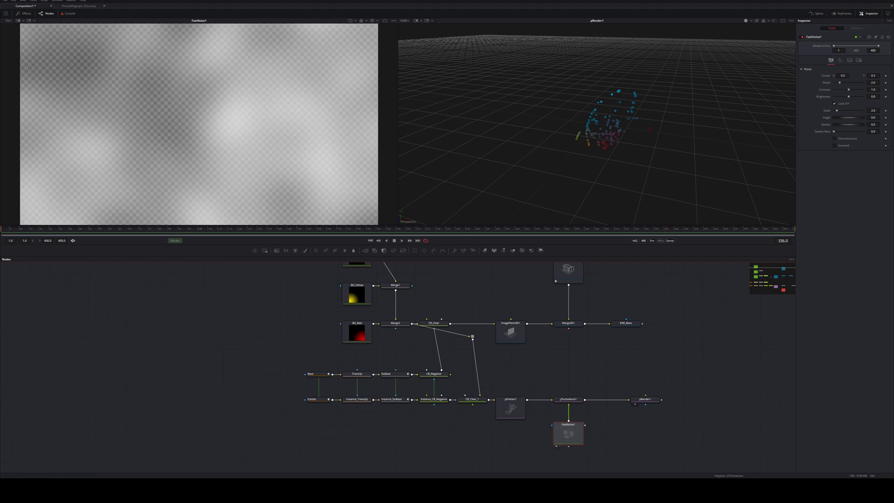
drag(833, 132, 834, 131)
drag(850, 91, 853, 90)
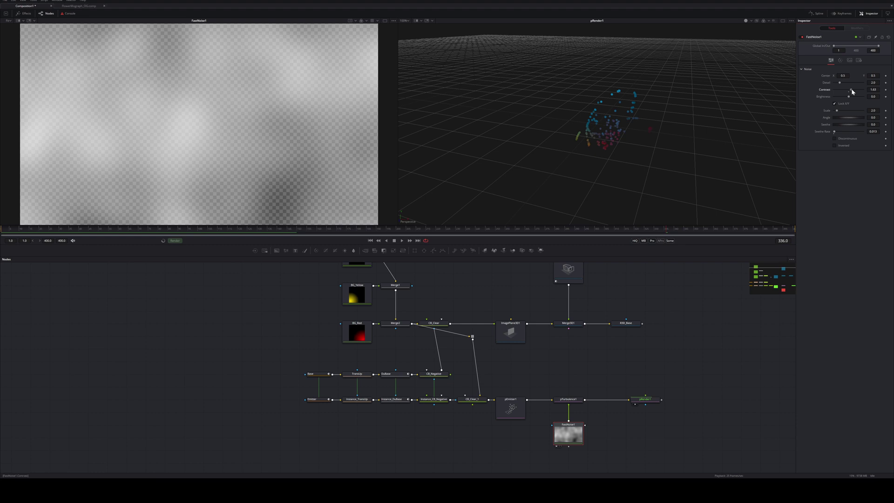
key(space)
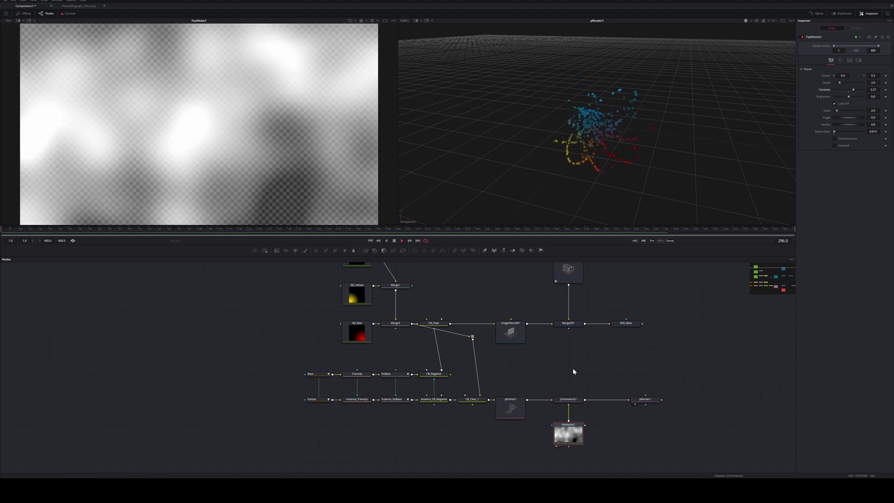
key(space)
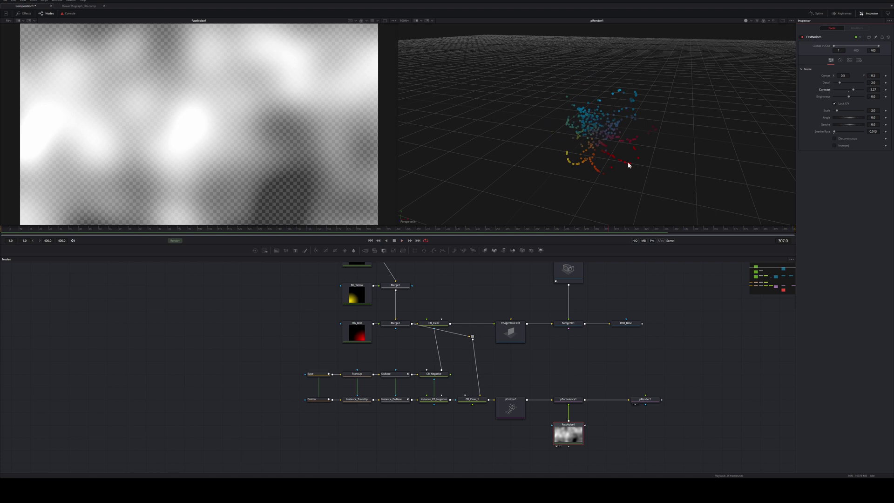
- Set FastNoise1's scale to 10.92 and lower the Low limit of pTurbulence1's bitmap region to near zero
drag(837, 110, 837, 111)
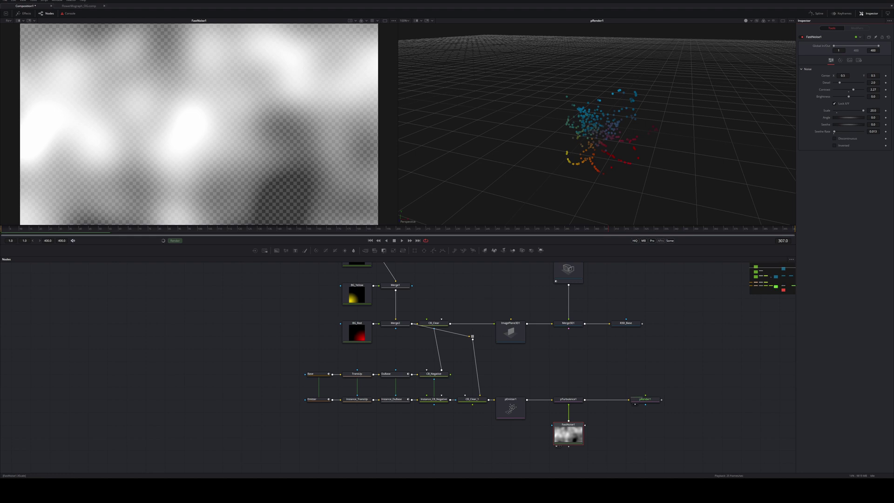
drag(853, 110, 849, 110)
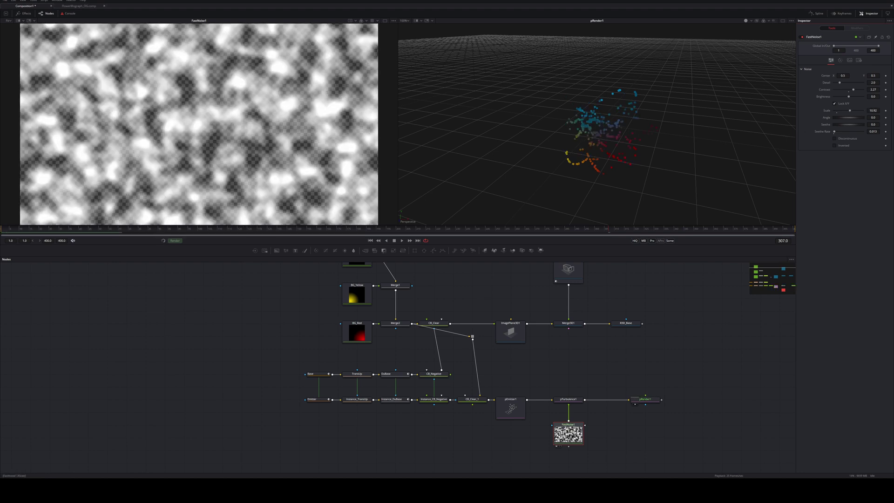
click(568, 399)
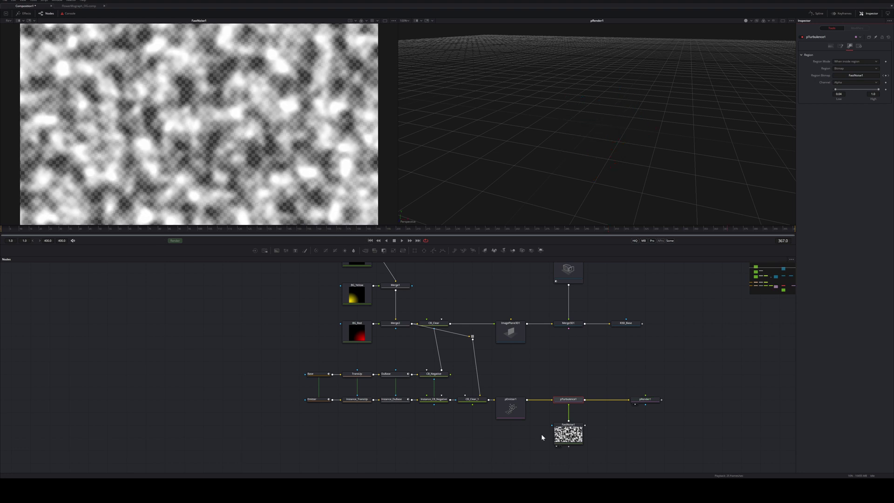
- Raise FastNoise1's Seethe Rate to 0.172 and play the particles from a lower view angle
click(568, 433)
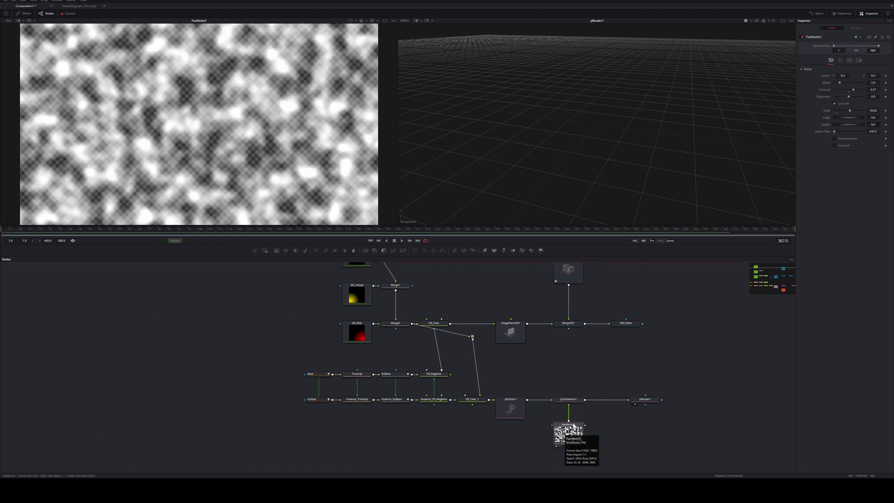
drag(872, 134, 887, 134)
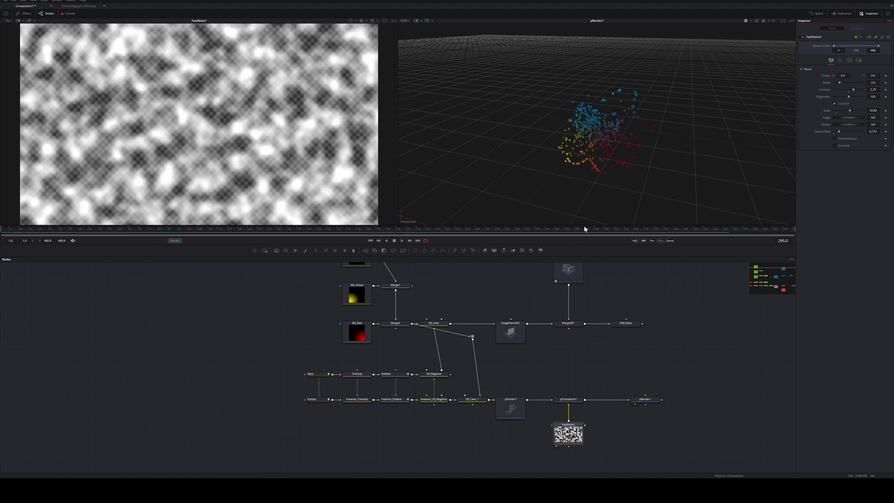
drag(593, 160, 588, 136)
key(space)
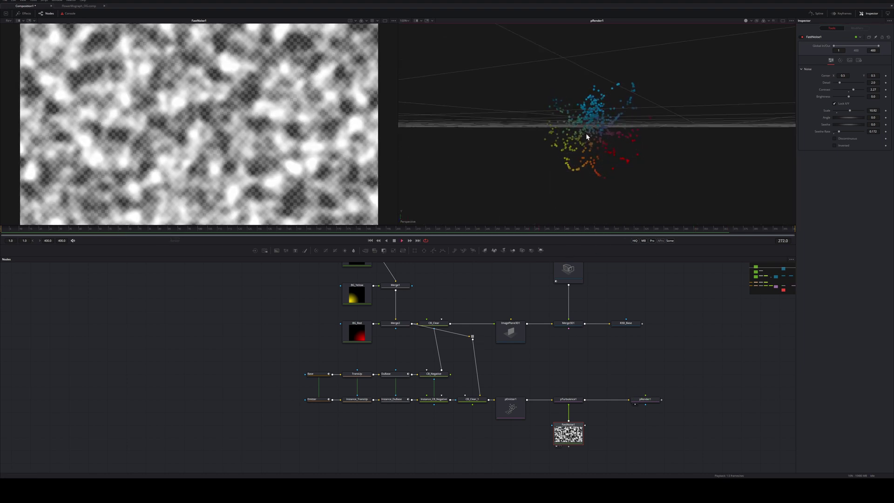
key(space)
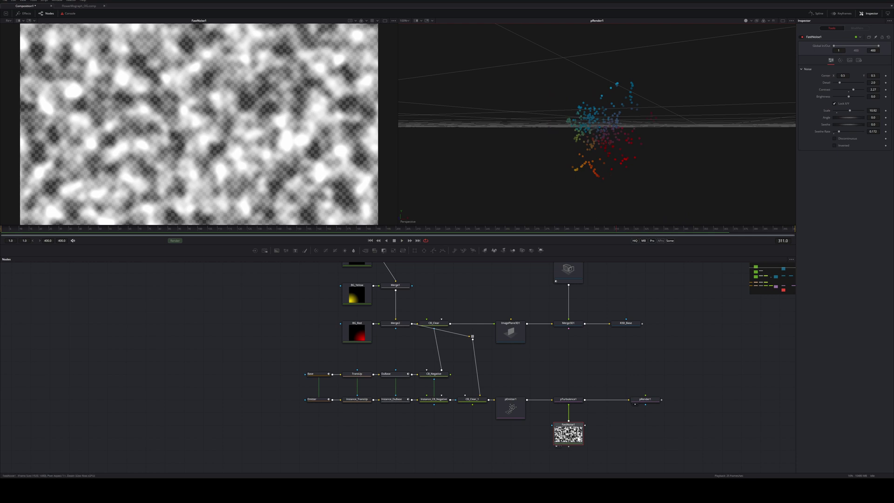
- Set FastNoise1's image size to 2000 by 2000, play from the first frame and return to the start
click(850, 60)
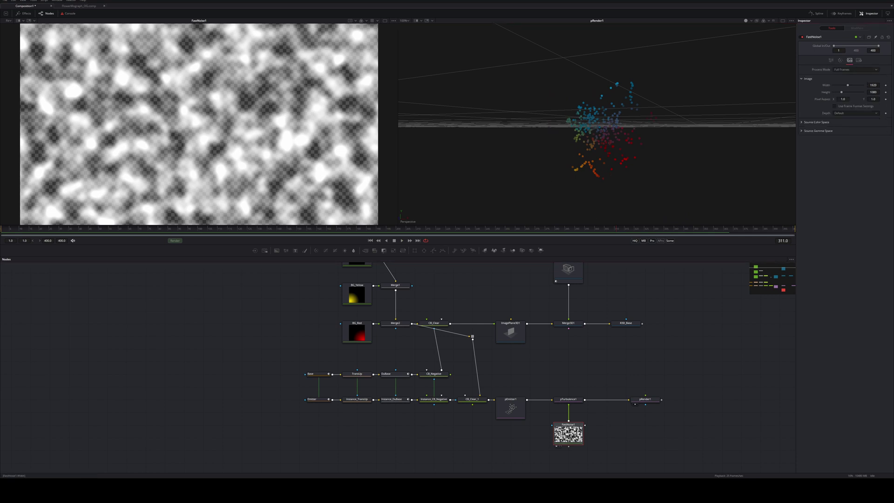
click(872, 85)
text(2)
key(Tab)
text(2000)
key(Tab)
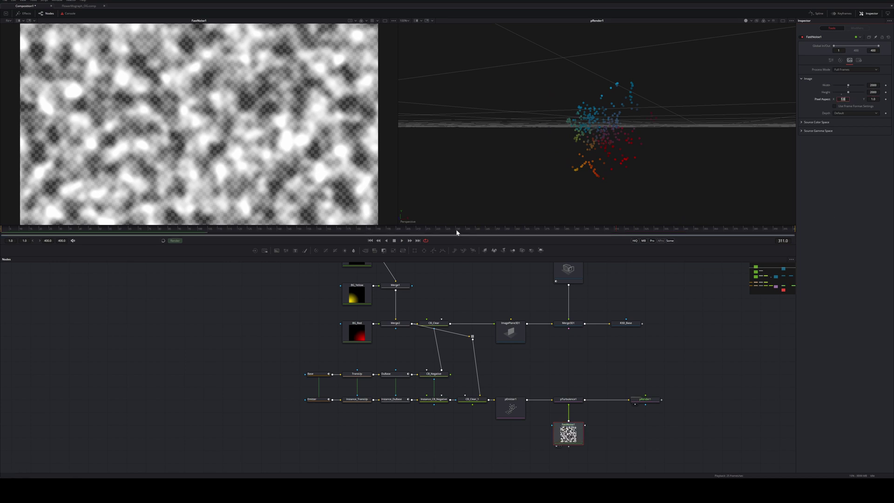
click(370, 240)
click(401, 240)
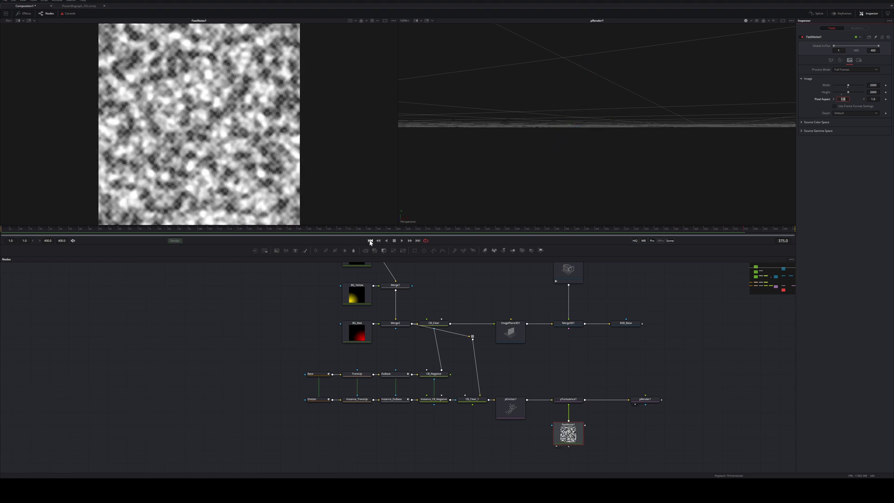
click(370, 241)
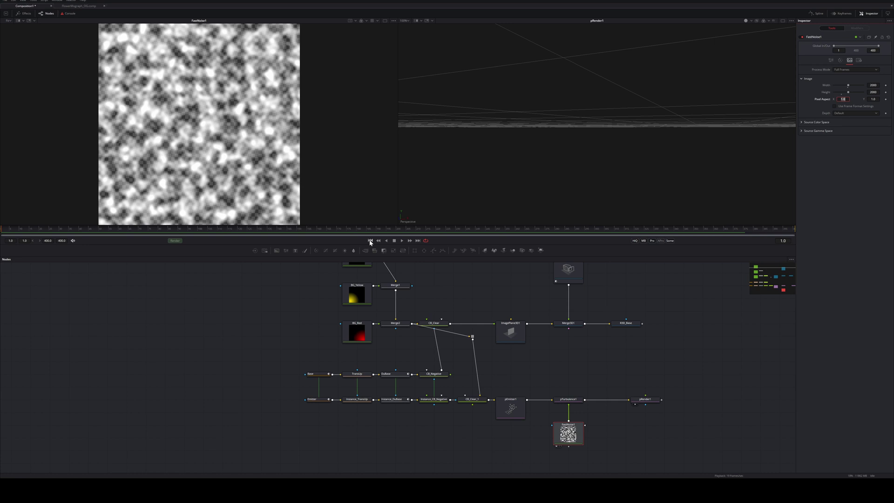
- Insert a pFriction node between pTurbulence1 and pRender1, and show pRender1 in the first viewer too
click(570, 399)
key(shift+space)
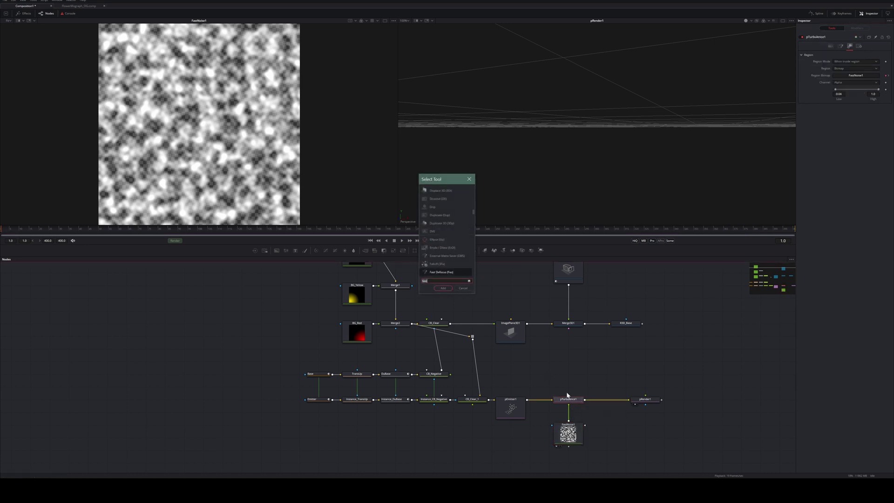
text(pFr)
key(Return)
key(1)
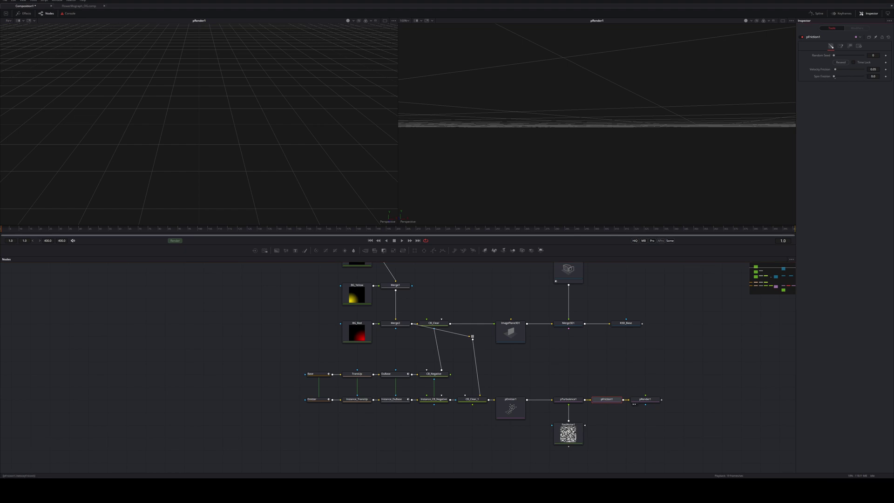
- Preview the particles with the friction applied and reduce pFriction1's velocity friction to 0.007
key(space)
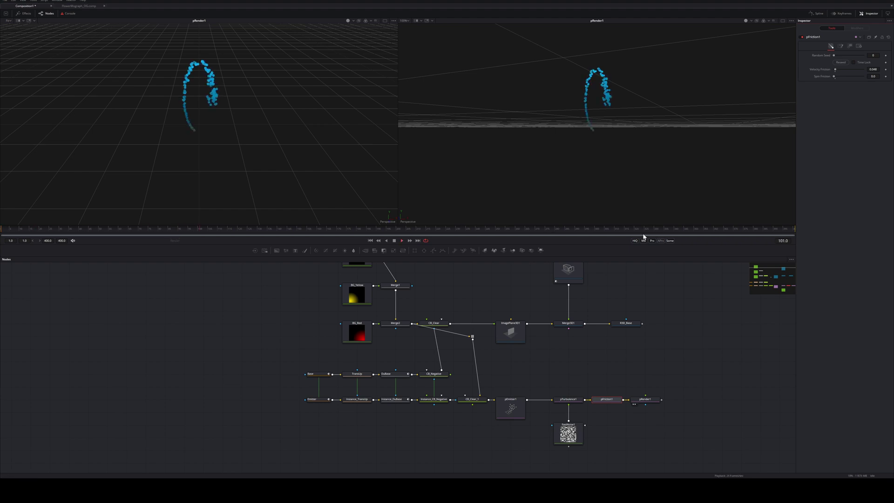
key(space)
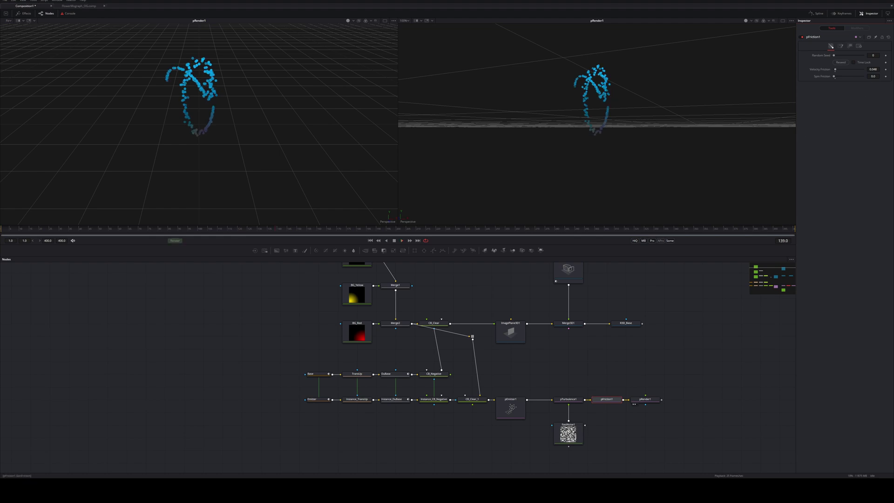
drag(835, 69, 834, 69)
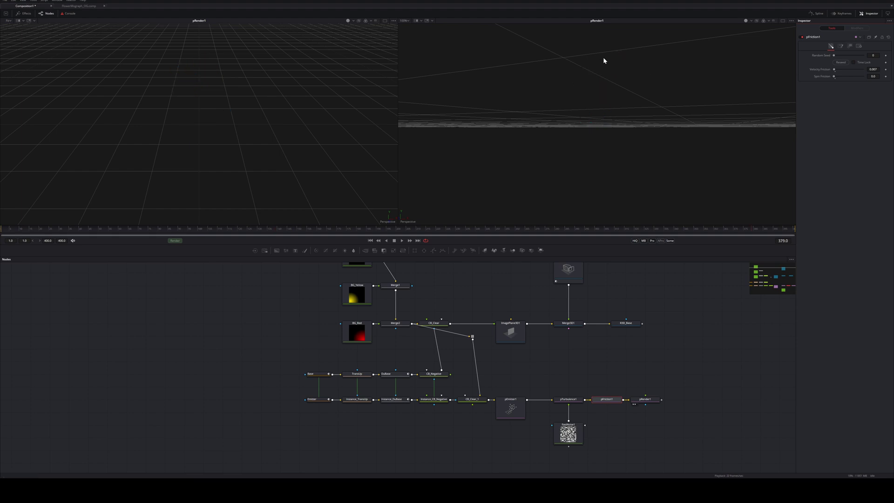
- Set pEmitter1's number to 500 with variance 50 and its lifespan to 200 with variance 70, and play the particles
click(510, 404)
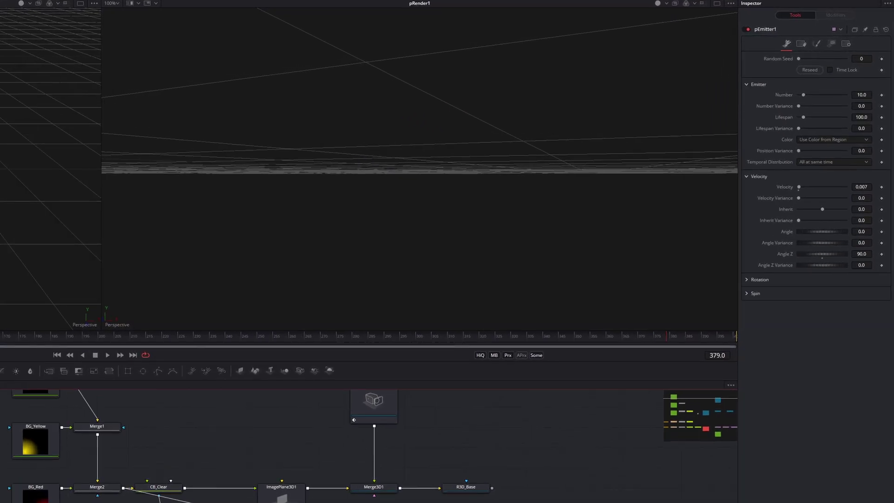
click(863, 92)
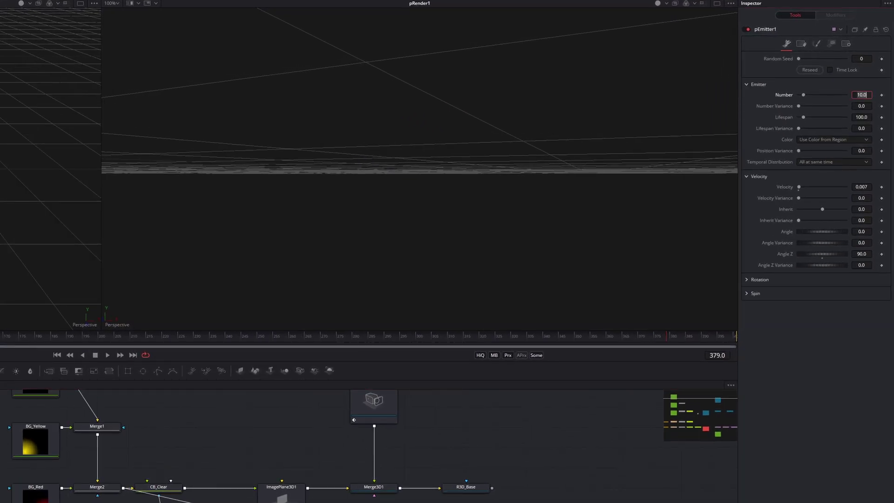
text(500)
key(Tab)
text(50)
key(Tab)
text(200)
key(Tab)
text(70)
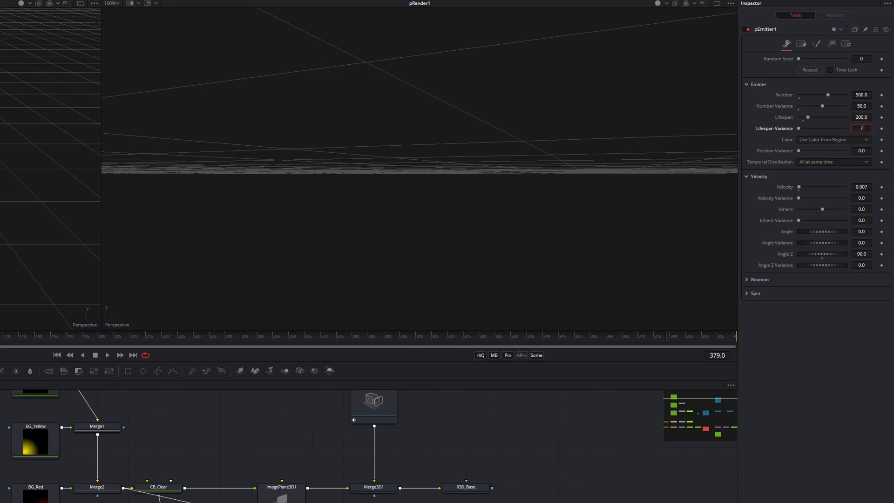
key(Tab)
click(768, 285)
click(107, 355)
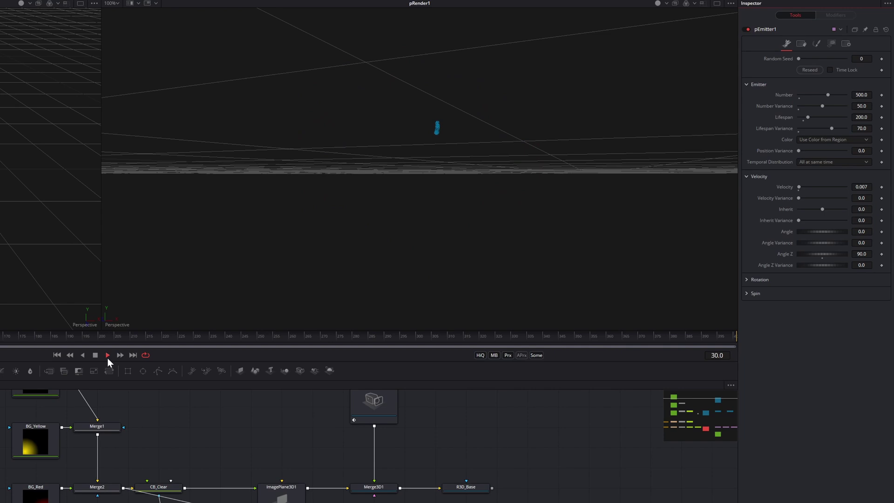
- Set pEmitter1's particle size to 0.0012 with a size variance of 0.0029 and inspect the trail up close
click(817, 45)
mouse_move(865, 139)
mouse_down()
mouse_move(843, 140)
mouse_move(861, 152)
mouse_up()
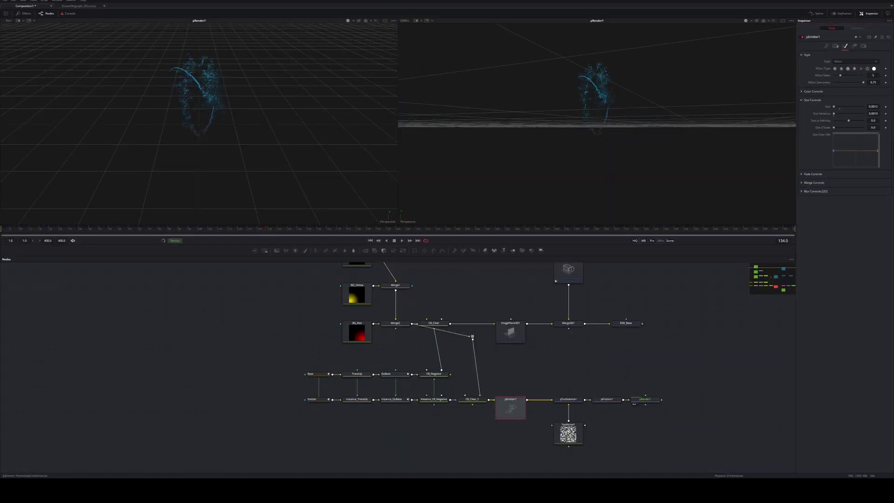
scroll(600, 114, up, 5)
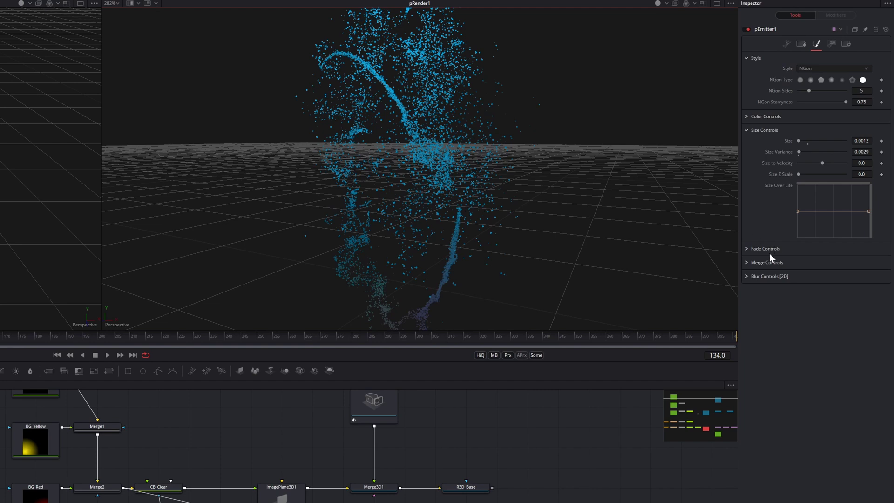
- Set pEmitter1's fade in to about 0.08 and fade out to about 0.88, and replay the particles from the start
click(750, 249)
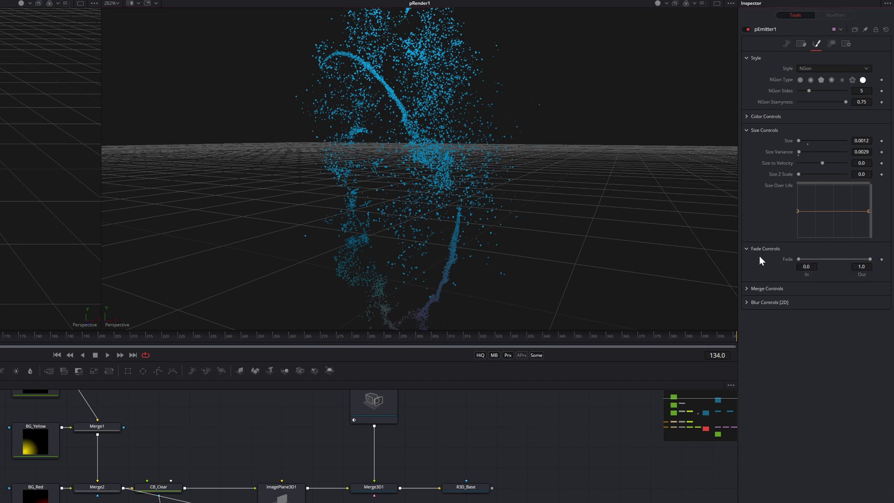
drag(805, 267, 808, 266)
drag(869, 258, 851, 267)
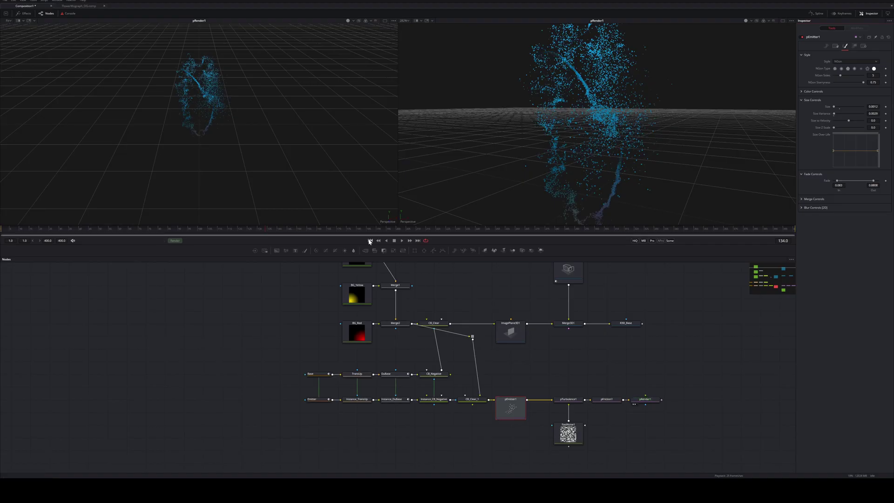
click(57, 354)
click(107, 355)
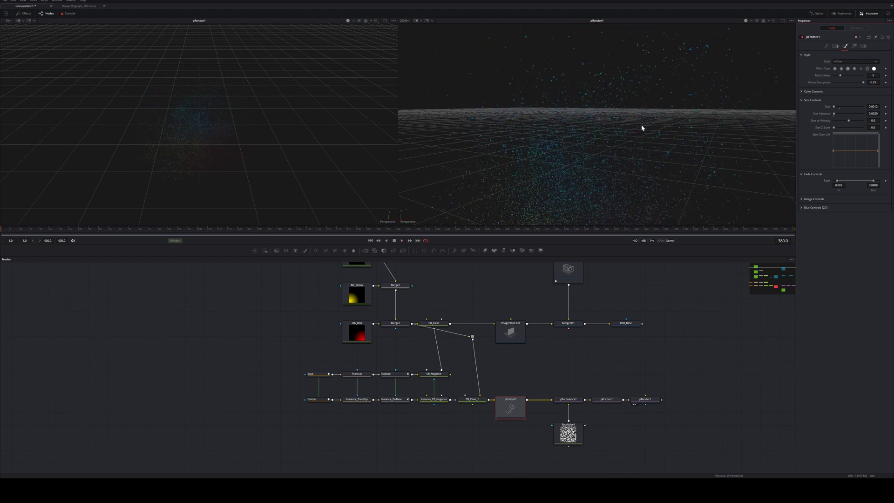
- Try the 2D output mode on pRender1 and return it to 3D
click(647, 403)
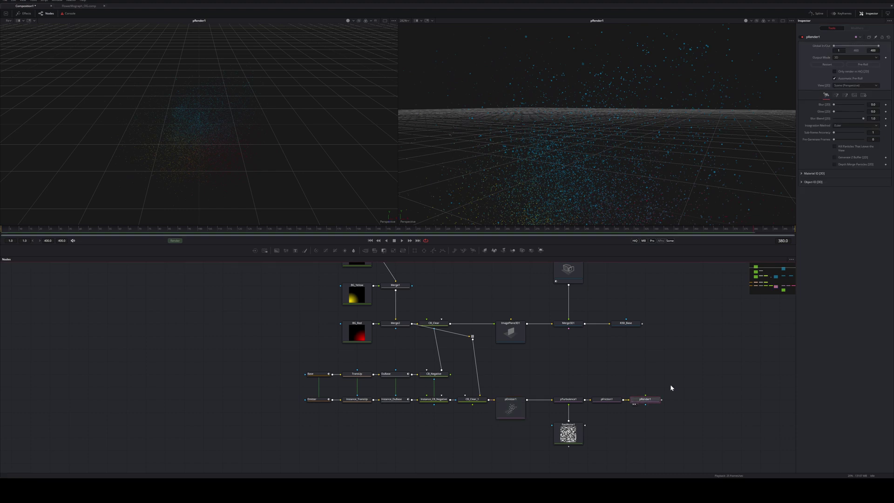
click(846, 57)
click(846, 61)
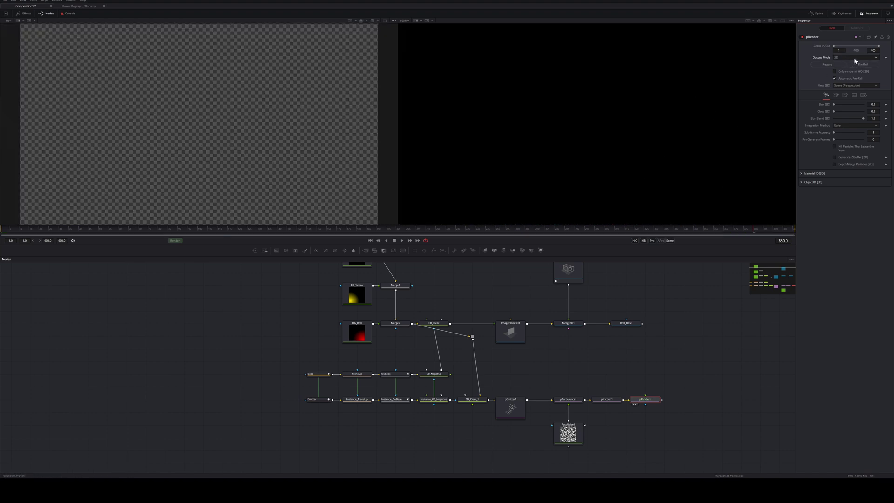
click(854, 58)
click(851, 53)
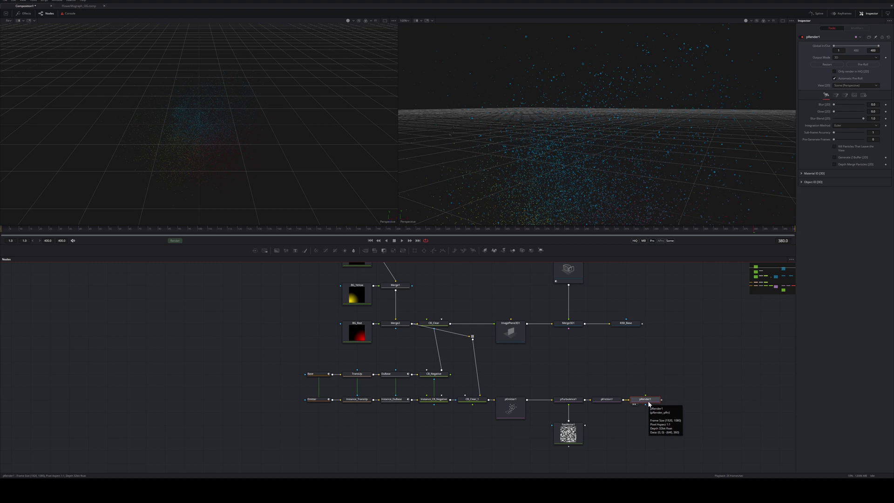
- Add a Merge 3D node after pRender1
key(shift+space)
text(pfri)
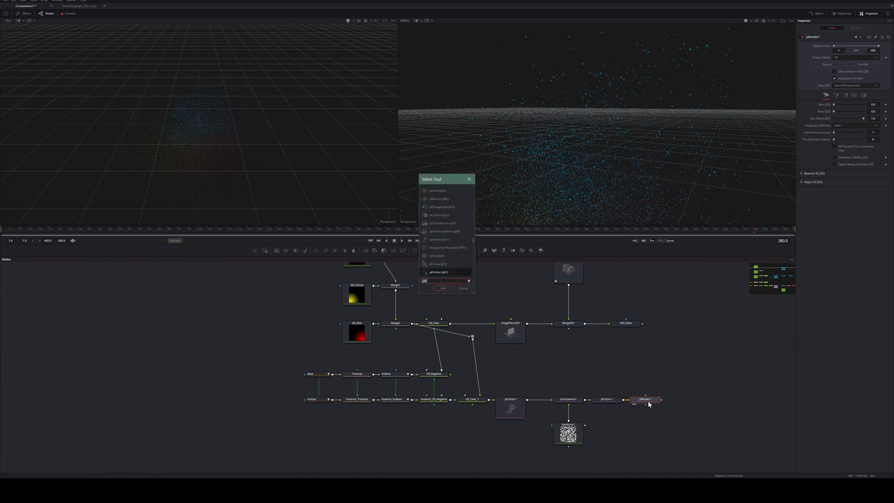
text(merge)
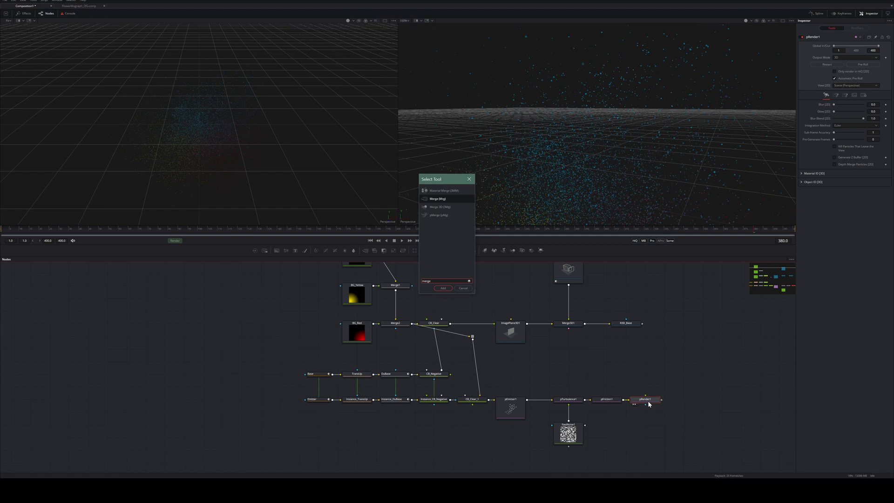
key(Down)
key(Return)
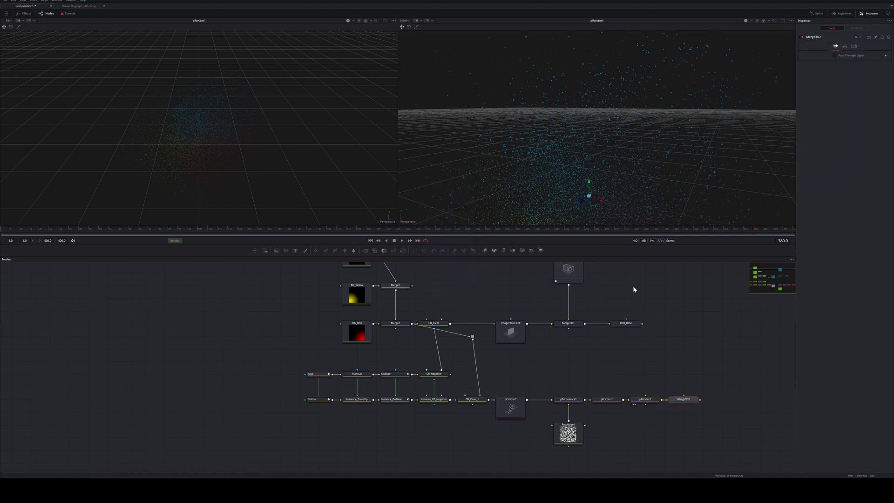
- Connect Camera3D1 to Merge3D2, show Merge3D2 in both viewers with the first looking through the camera, and play the particles
drag(633, 287, 610, 303)
drag(545, 297, 658, 417)
click(657, 418)
key(2)
key(1)
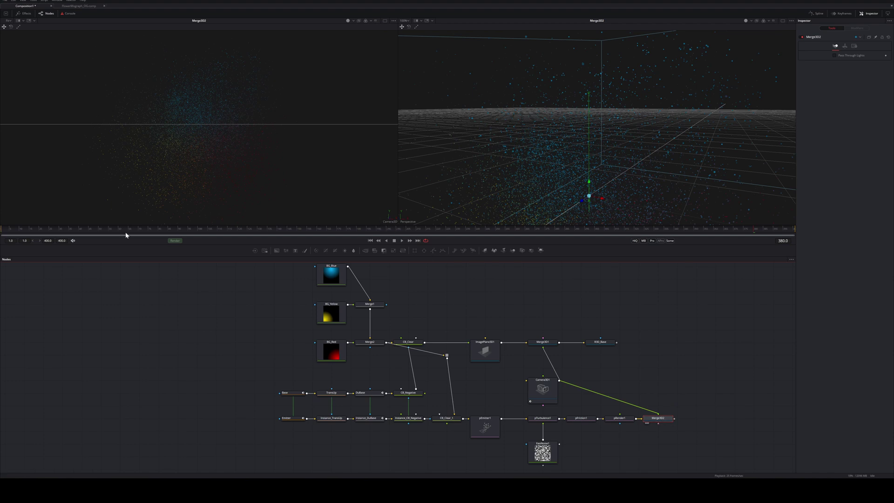
key(space)
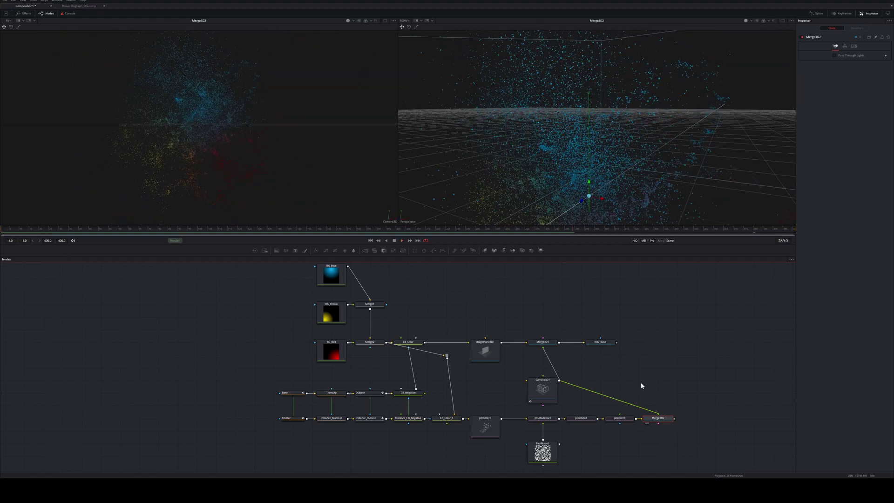
- Move R3D_Base farther along its branch and add a Renderer 3D node after Merge3D2
drag(616, 340, 712, 340)
click(659, 421)
key(shift+space)
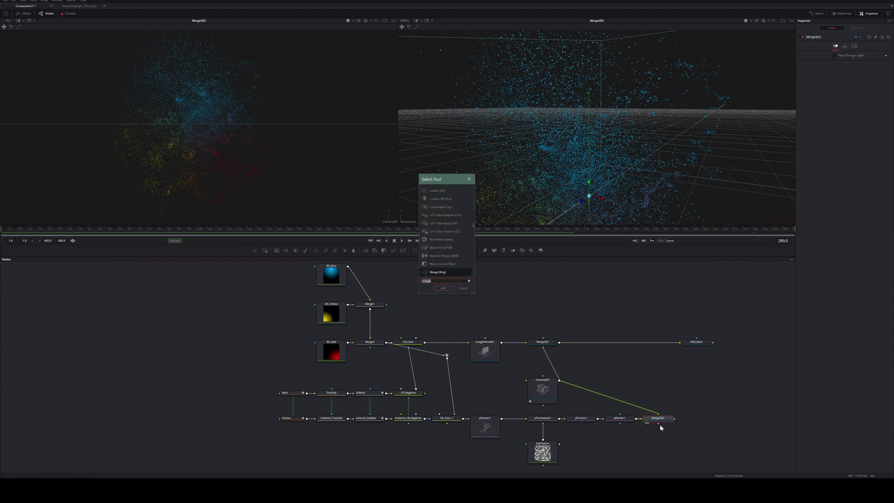
text(render)
key(Return)
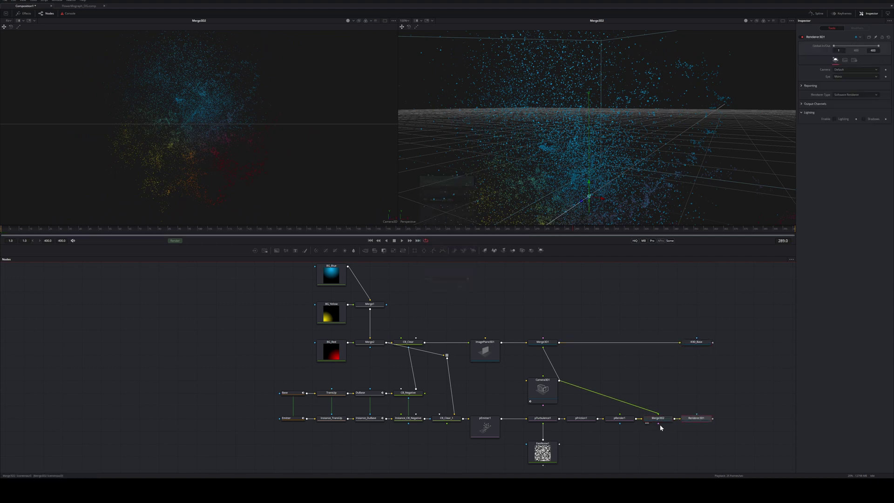
- Rename the new particle renderer to R3D_Particles, show it in the second viewer and play from the start
key(F2)
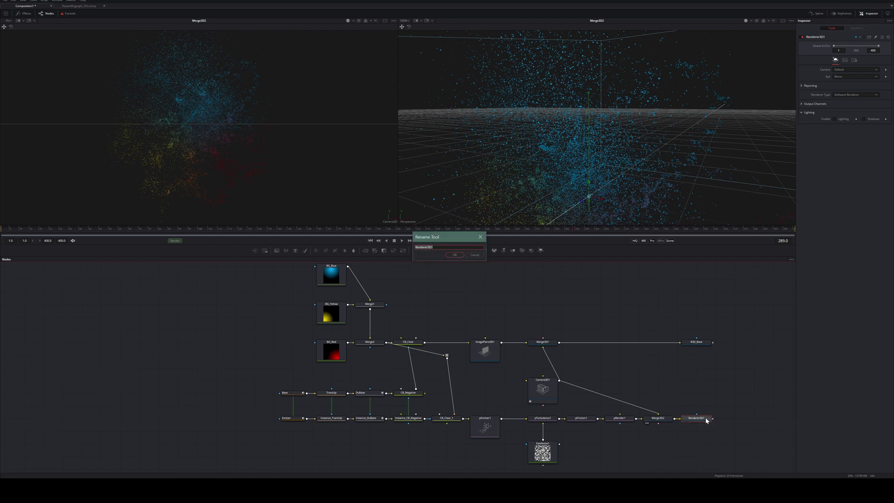
text(Render)
key(Return)
key(2)
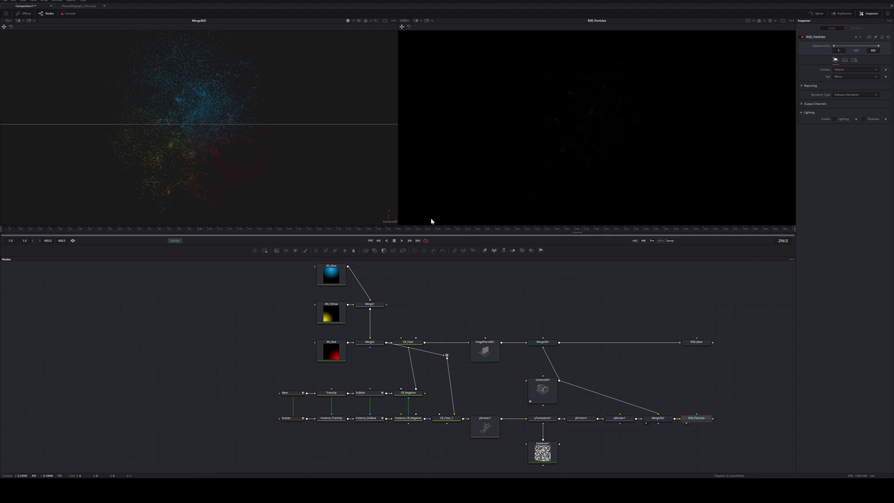
click(370, 241)
key(space)
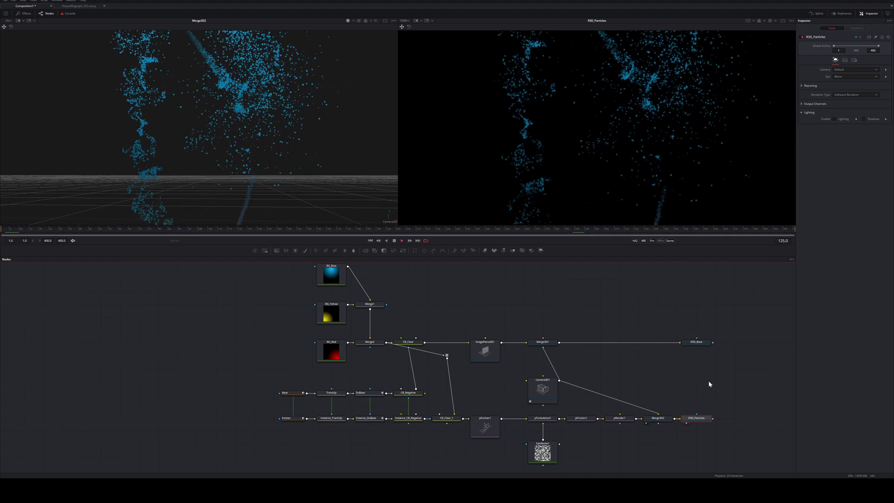
- Combine R3D_Particles and R3D_Base in a new Merge node placed between them, show it in the second viewer and play the result
scroll(585, 122, down, 1)
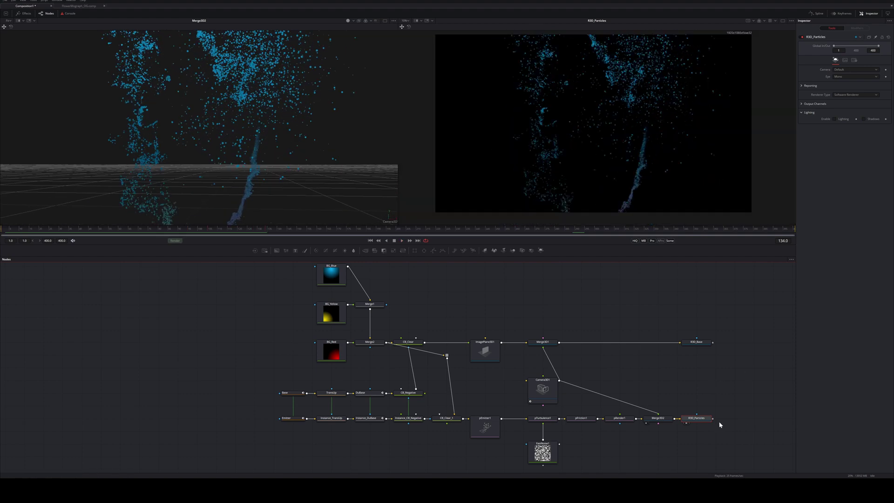
drag(712, 418, 713, 345)
drag(714, 345, 714, 344)
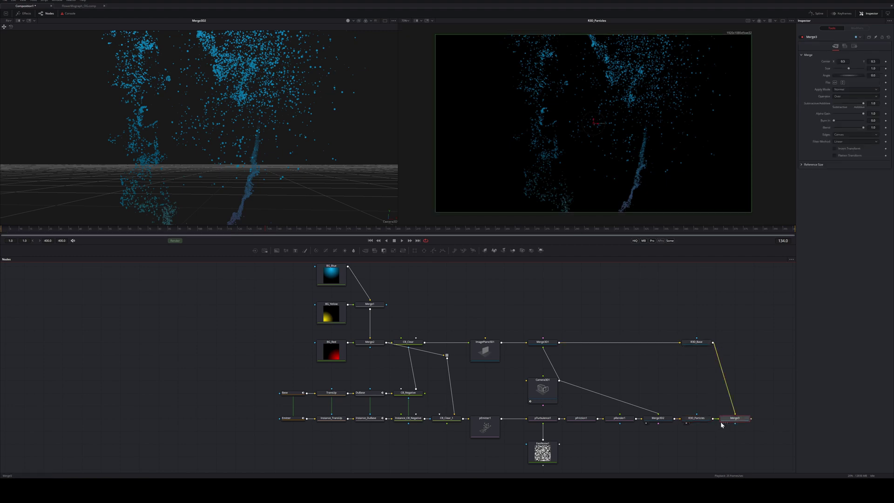
drag(736, 419, 739, 389)
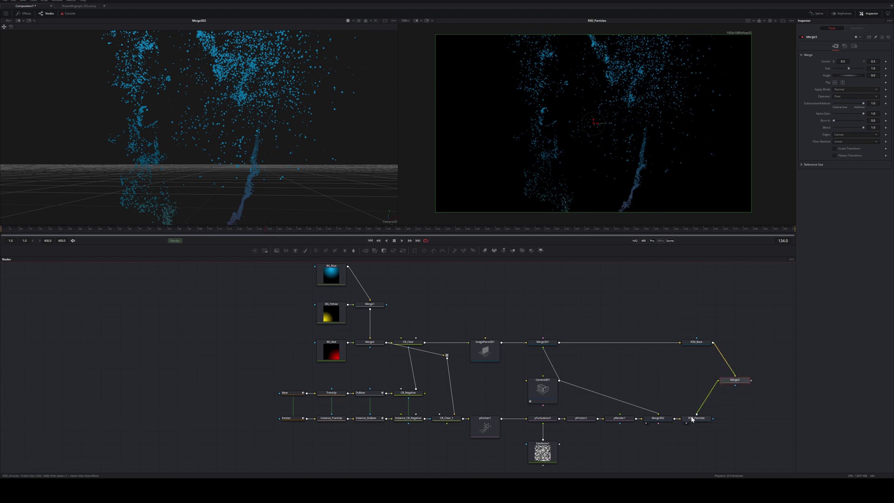
drag(774, 401, 708, 407)
key(2)
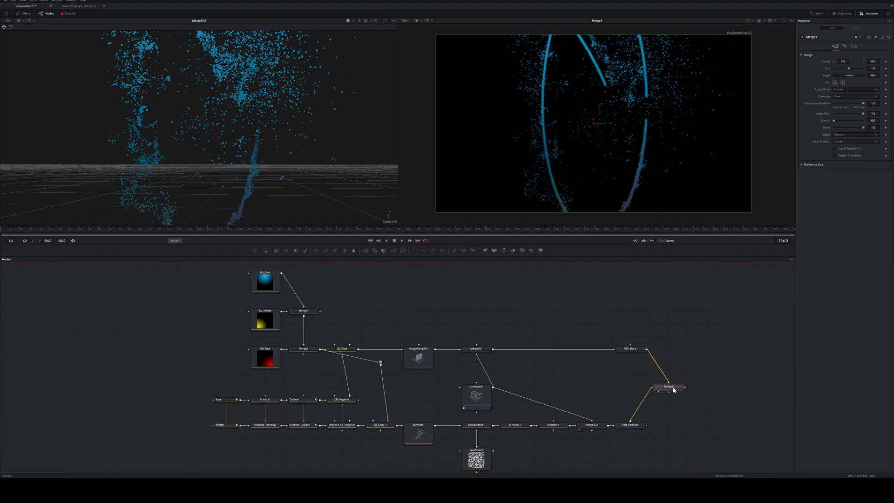
click(377, 241)
click(401, 240)
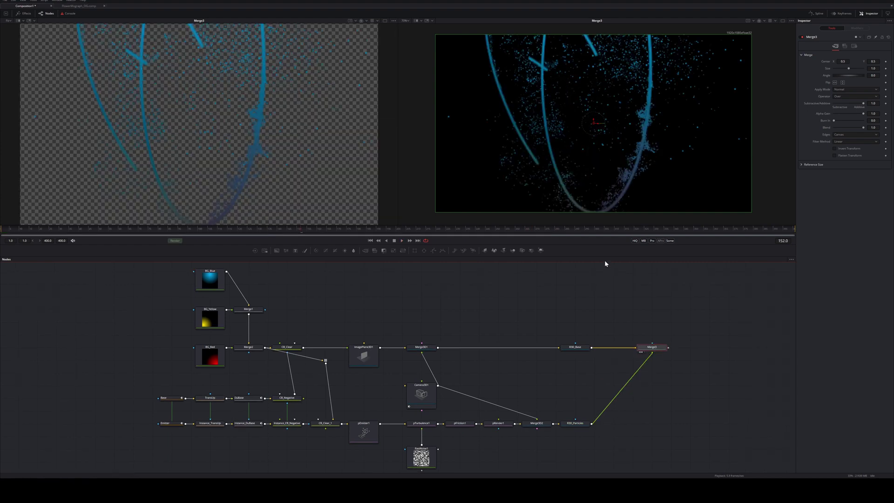
- Branch a Blur node off R3D_Base, show it in the first viewer and raise its blur size to about 32
click(579, 345)
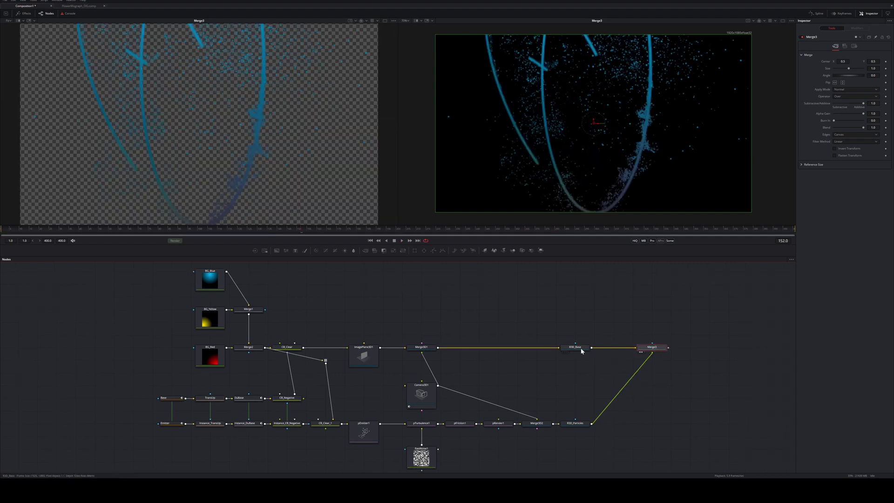
key(shift+space)
text(blur)
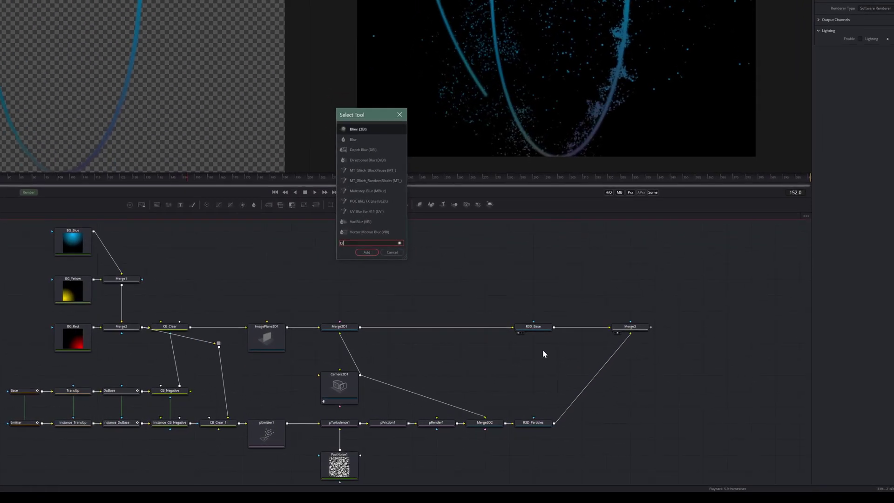
key(Return)
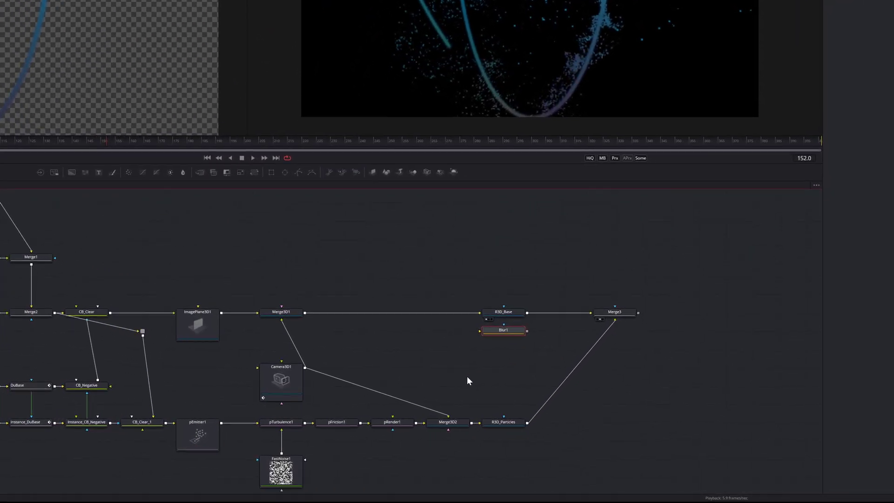
click(521, 311)
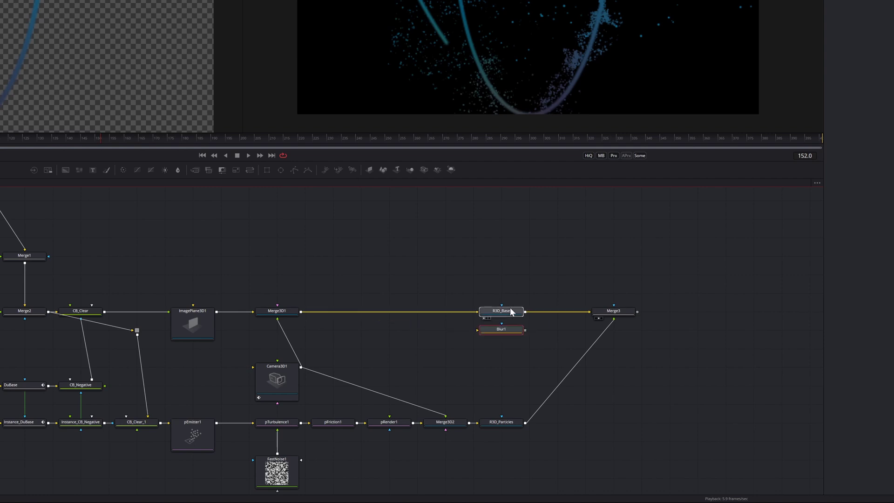
drag(527, 312, 507, 333)
click(537, 347)
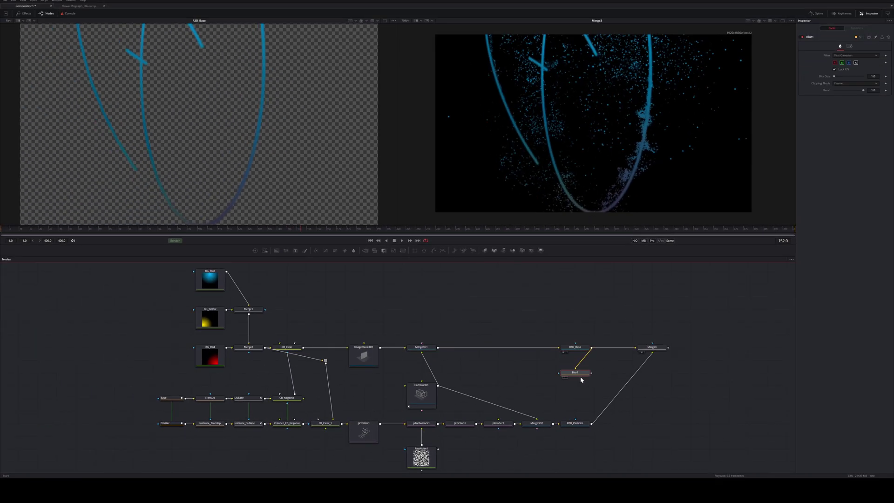
key(1)
drag(834, 76, 836, 77)
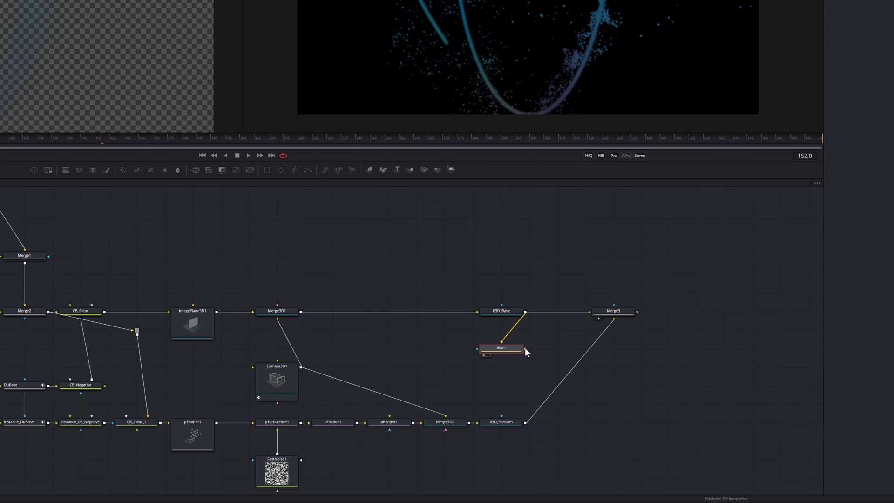
- Merge Blur1 with R3D_Particles, show the new merge in both viewers and set its apply mode to Soft Light
drag(545, 350, 525, 423)
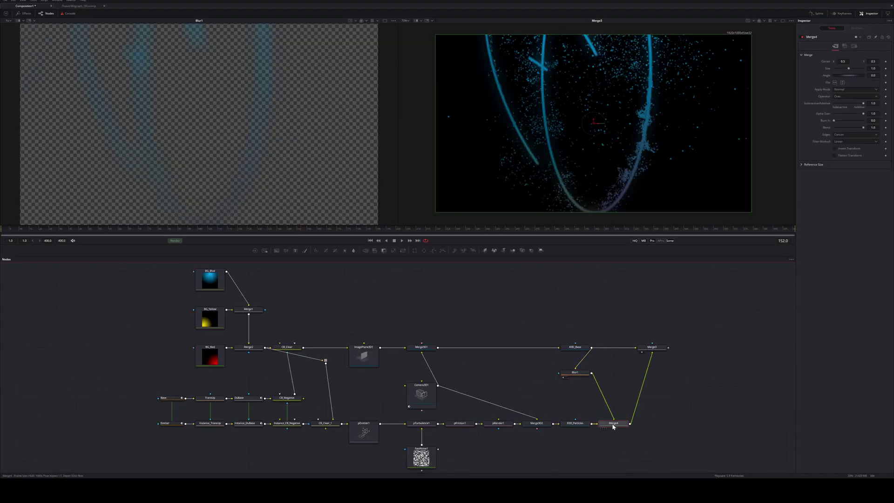
key(2)
key(1)
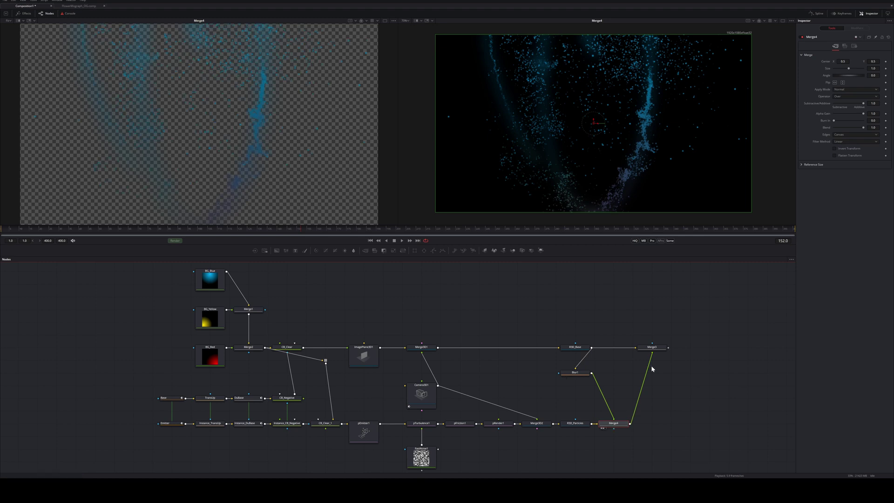
click(855, 90)
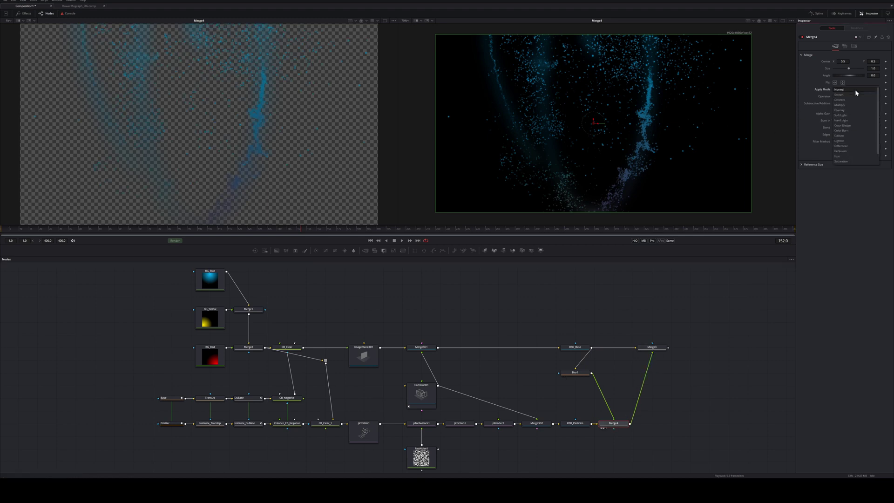
click(856, 116)
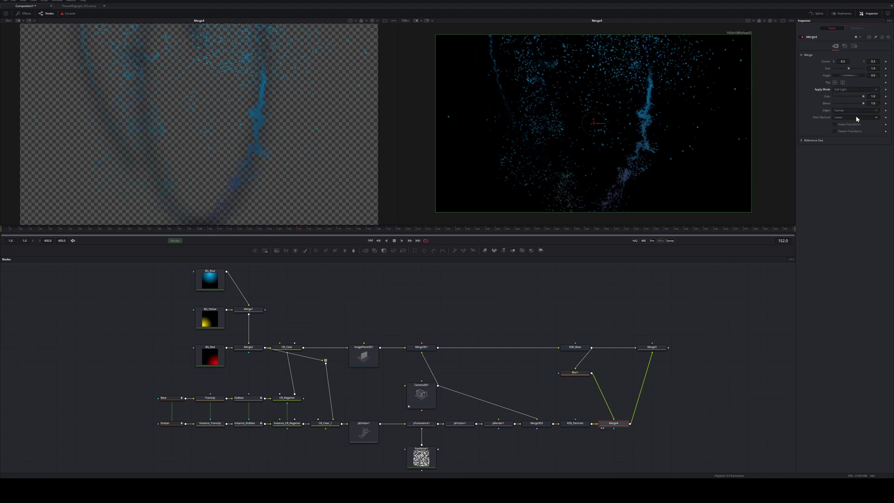
- Add a Color Corrector after Blur1 with gain about 2.8 and gamma about 2.5, and show it in the first viewer
click(573, 373)
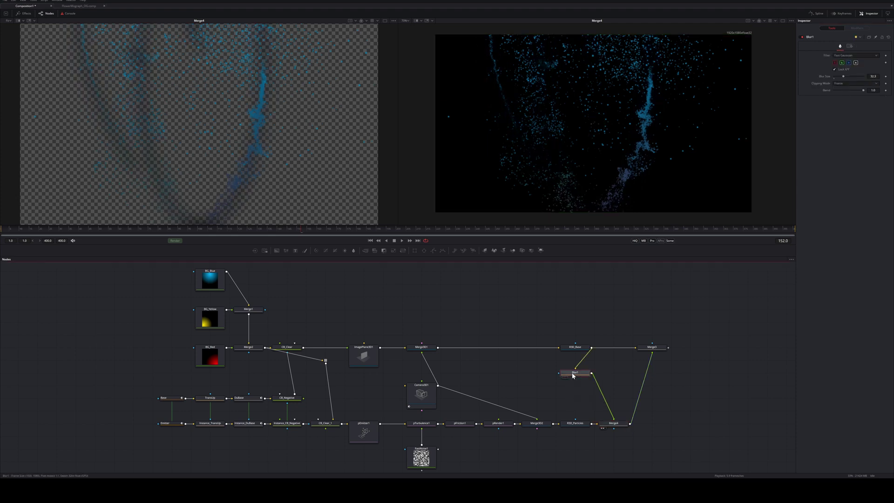
key(shift+space)
text(color)
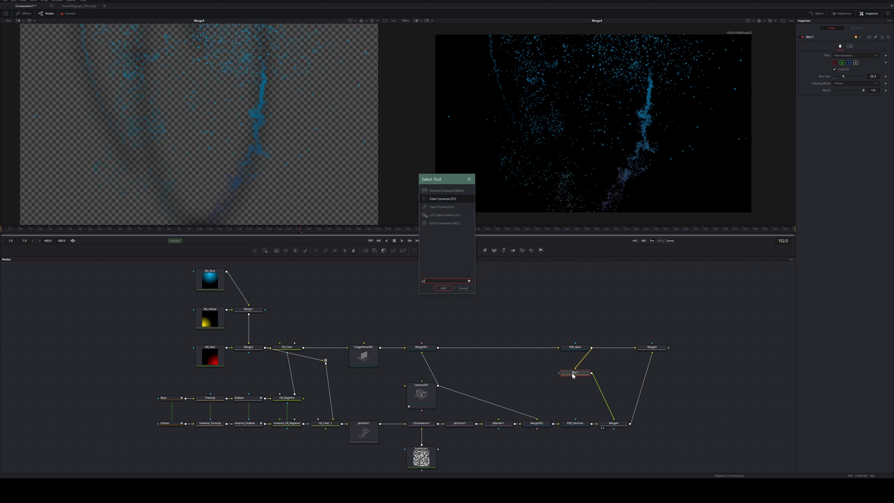
key(Return)
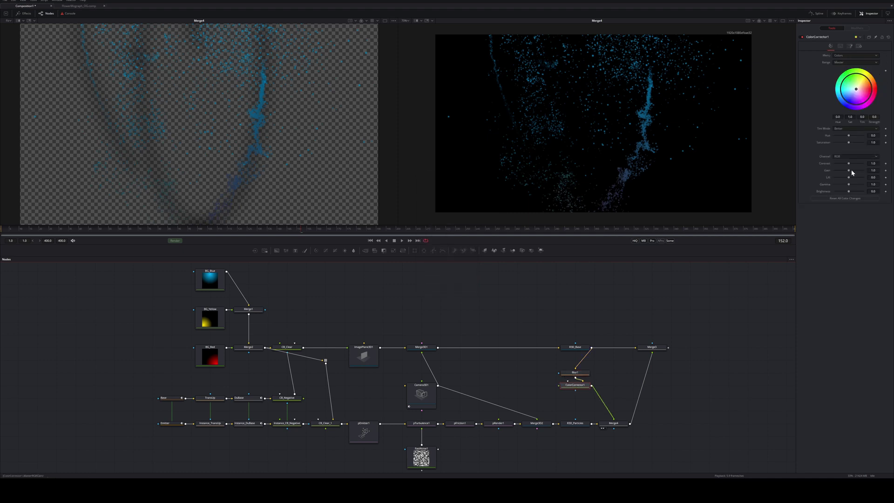
mouse_move(847, 184)
mouse_down()
mouse_move(869, 186)
mouse_move(849, 173)
mouse_move(858, 172)
mouse_up()
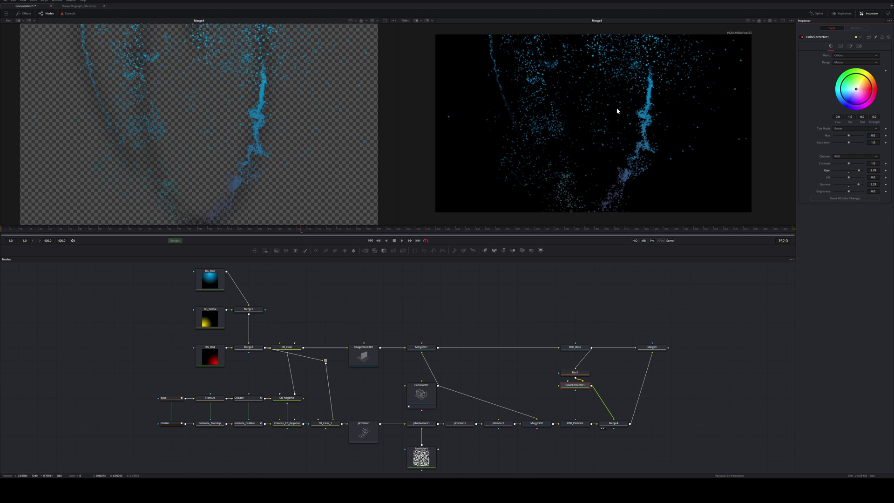
key(1)
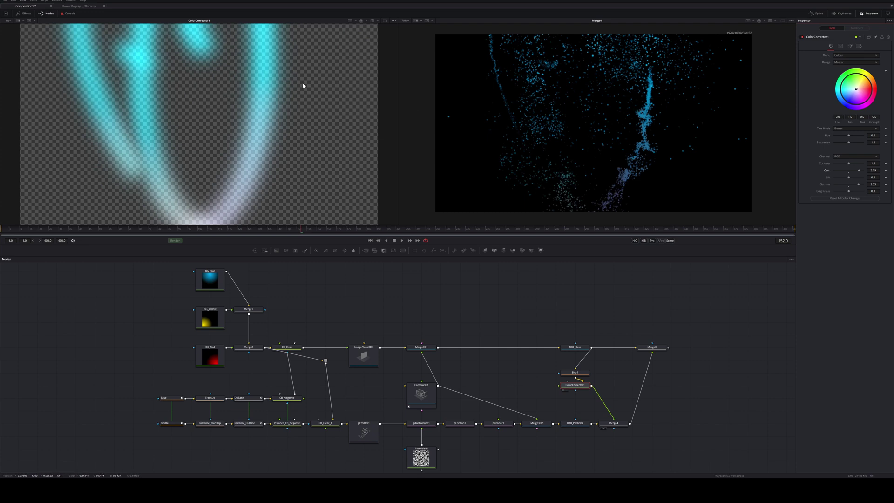
- Show Merge3 in both viewers and play the combined stroke and particle result over several frame ranges
click(653, 349)
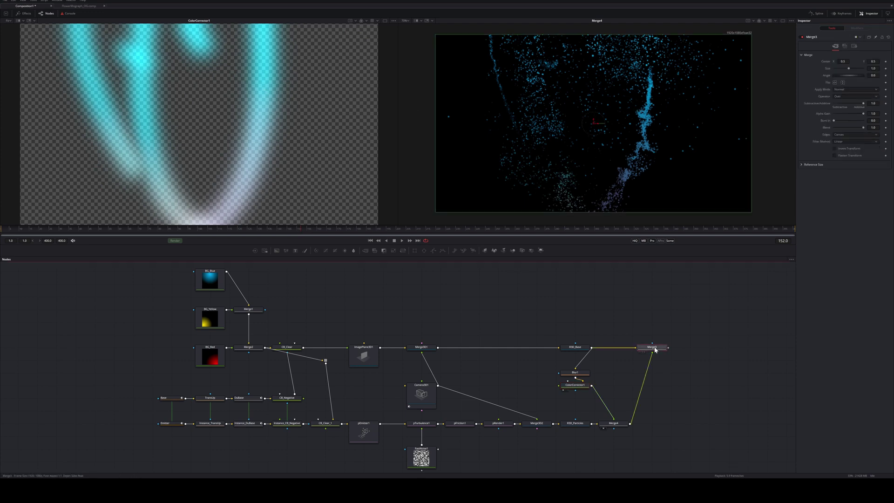
key(2)
key(1)
key(space)
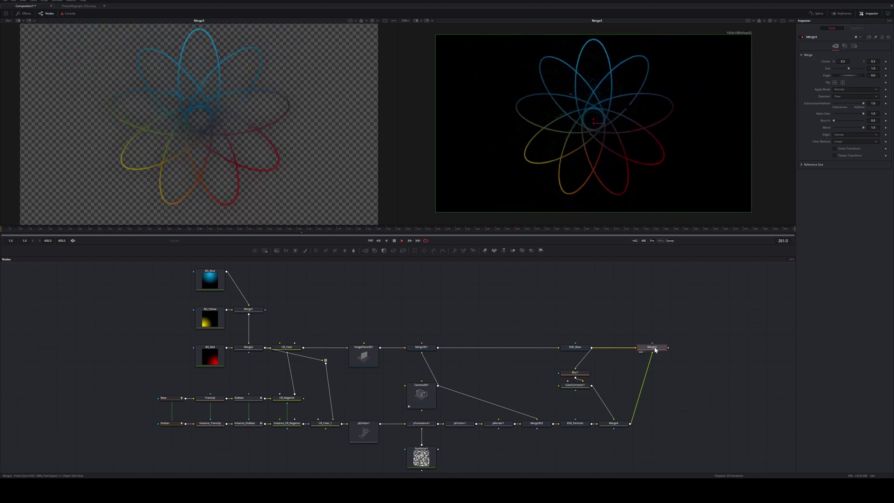
drag(461, 229, 379, 231)
key(space)
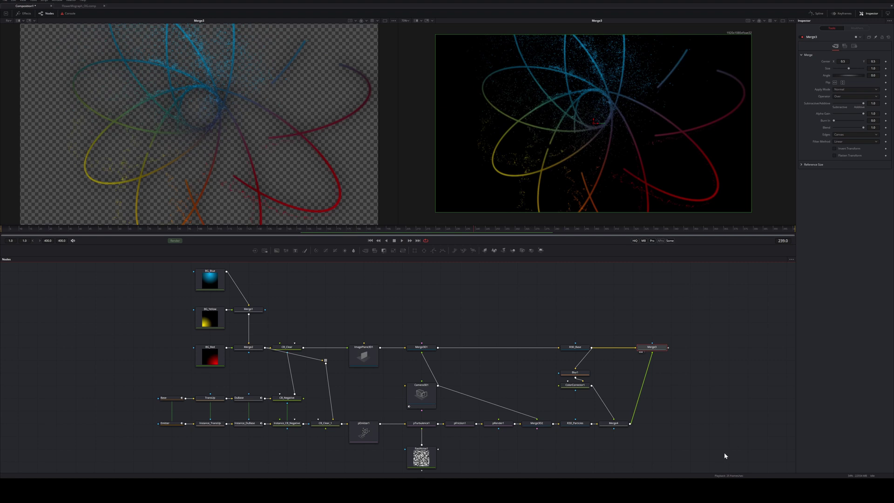
- Try motion blur with quality 8 on R3D_Particles, and switch the motion blur back off
click(581, 427)
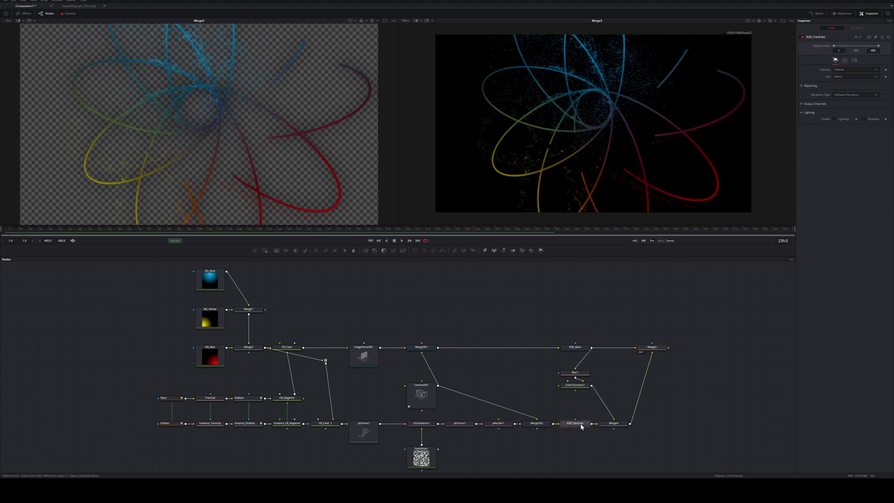
click(853, 60)
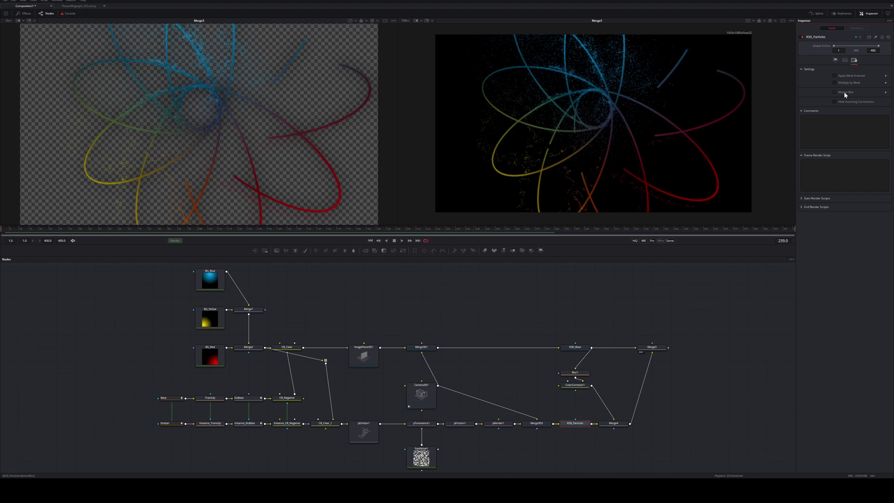
click(843, 91)
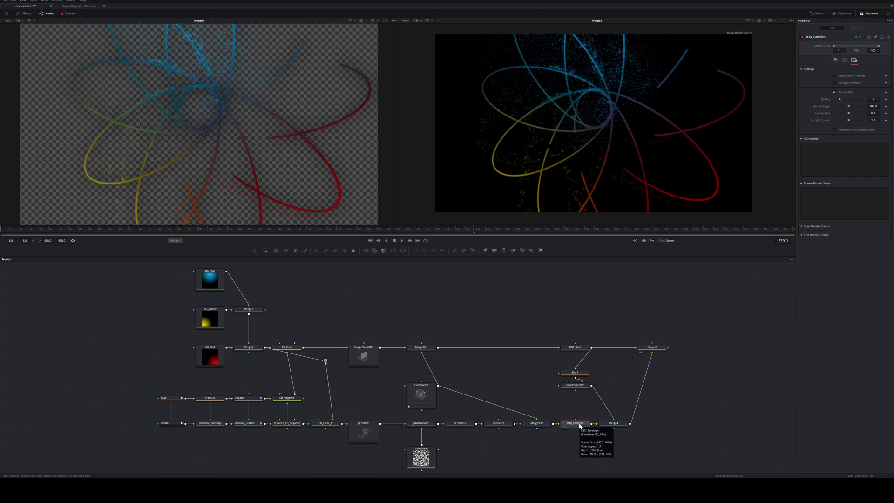
click(873, 99)
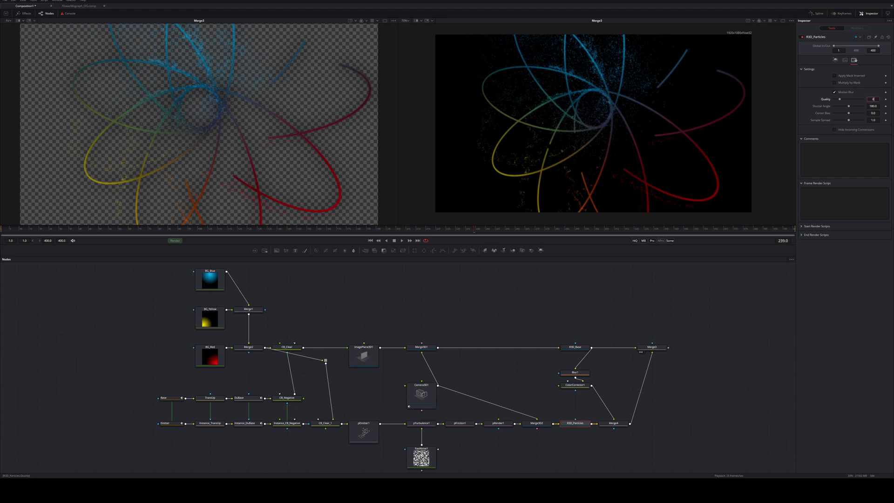
text(8)
key(Tab)
click(834, 322)
mouse_move(569, 425)
click(849, 93)
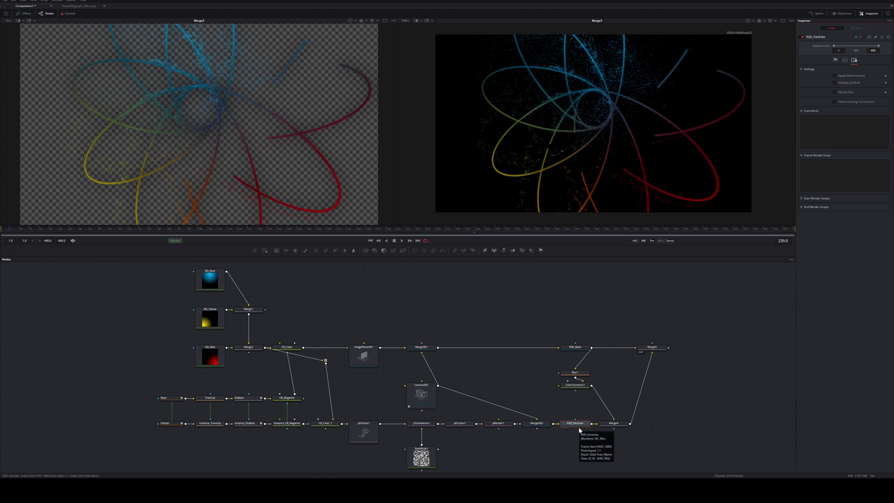
- Enable the Vector output channel of R3D_Particles and move Merge4 farther away to make room between the two nodes
click(836, 60)
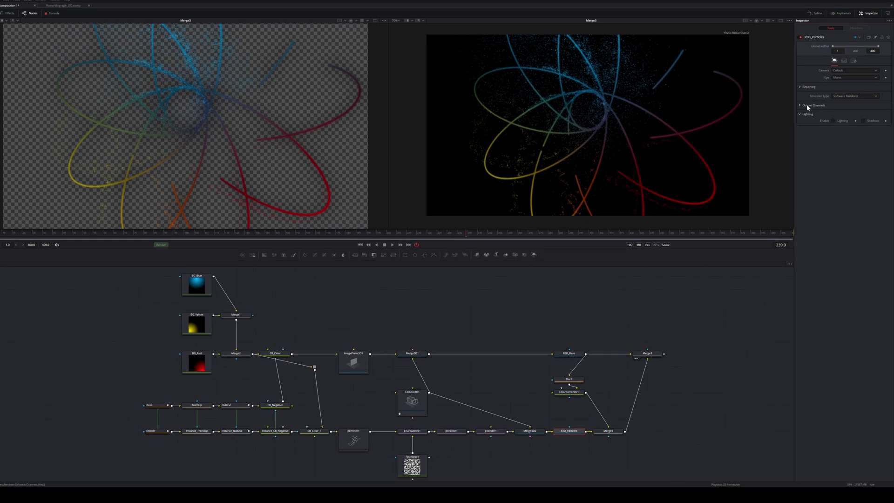
click(785, 118)
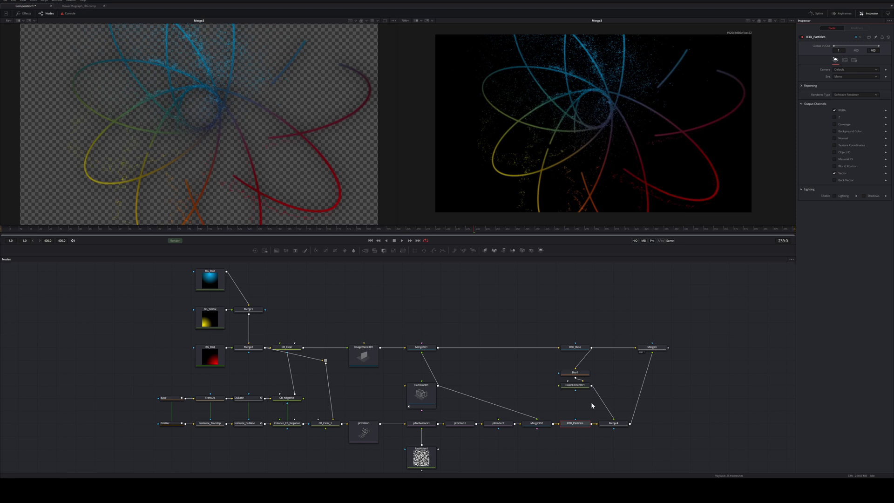
drag(591, 401, 538, 363)
drag(585, 374, 624, 376)
drag(615, 423, 670, 423)
drag(625, 380, 587, 380)
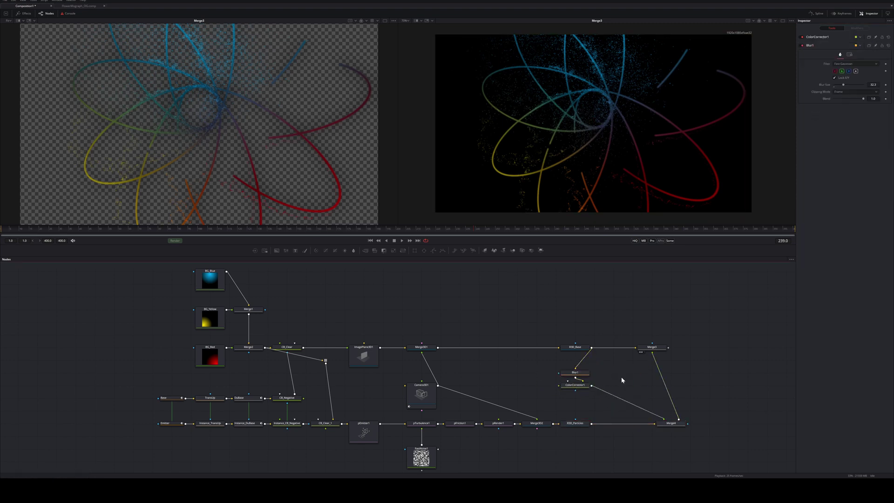
- Insert a Vector Motion Blur node between R3D_Particles and Merge4 and show it in the second viewer
click(582, 425)
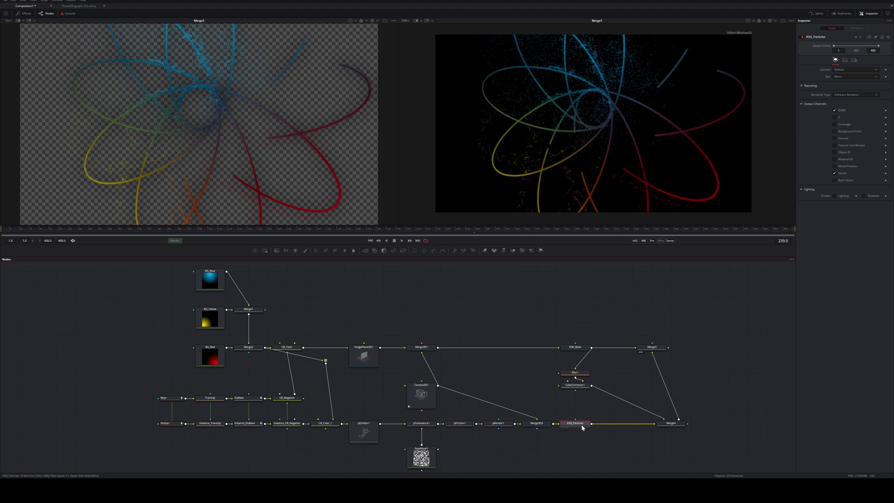
key(shift+space)
text(vector)
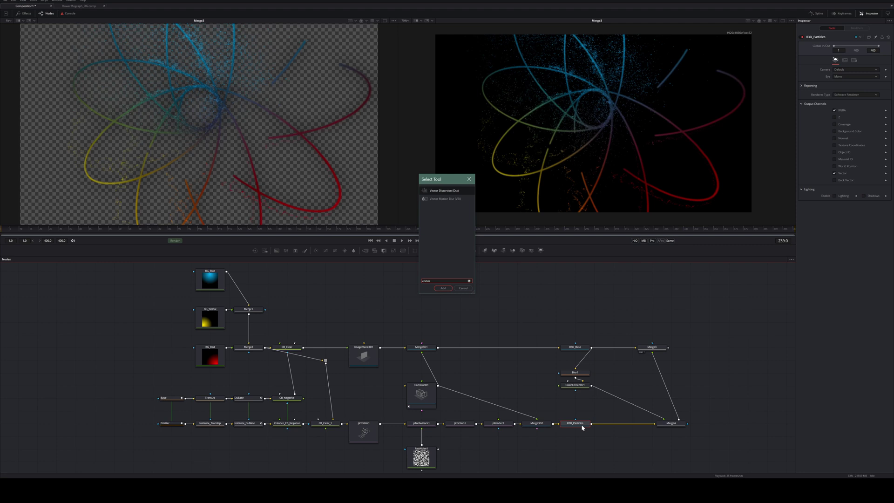
key(Down)
key(Return)
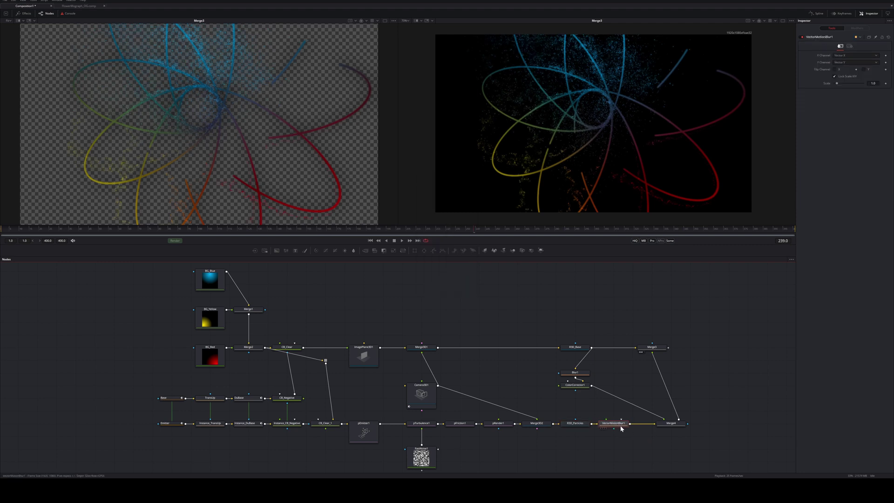
key(2)
- Set the Vector Motion Blur scale to about 1.52, and play the blurred particles with the proxy option toggled
scroll(600, 136, up, 1)
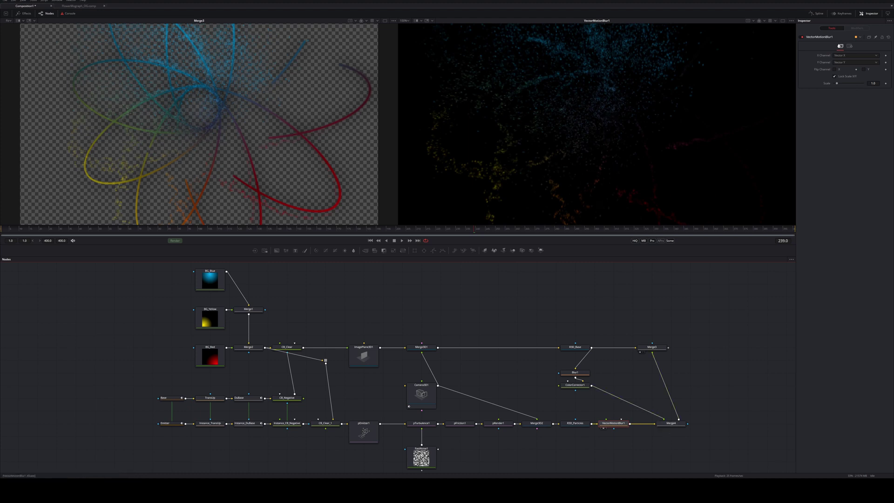
drag(838, 83, 834, 83)
scroll(552, 126, down, 1)
scroll(578, 106, up, 1)
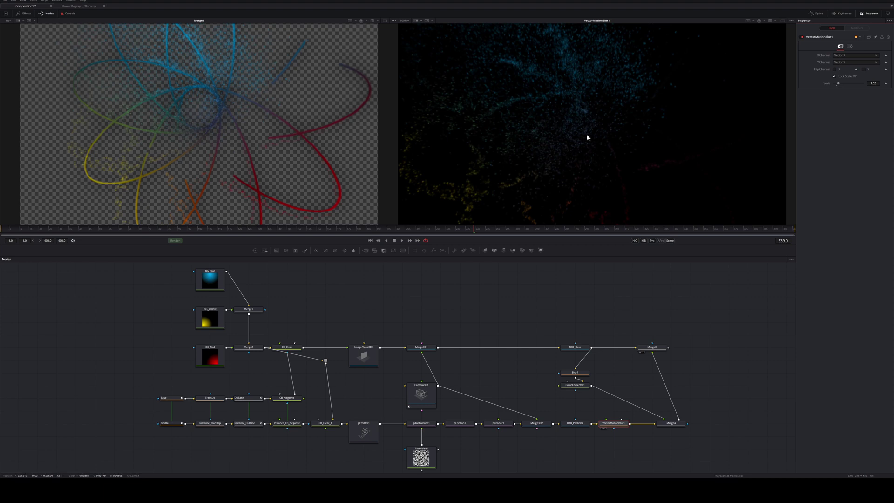
click(652, 241)
key(space)
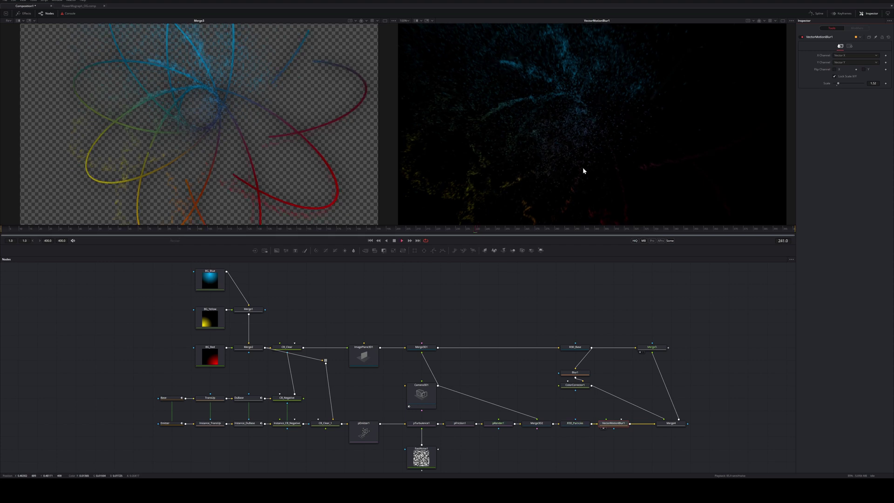